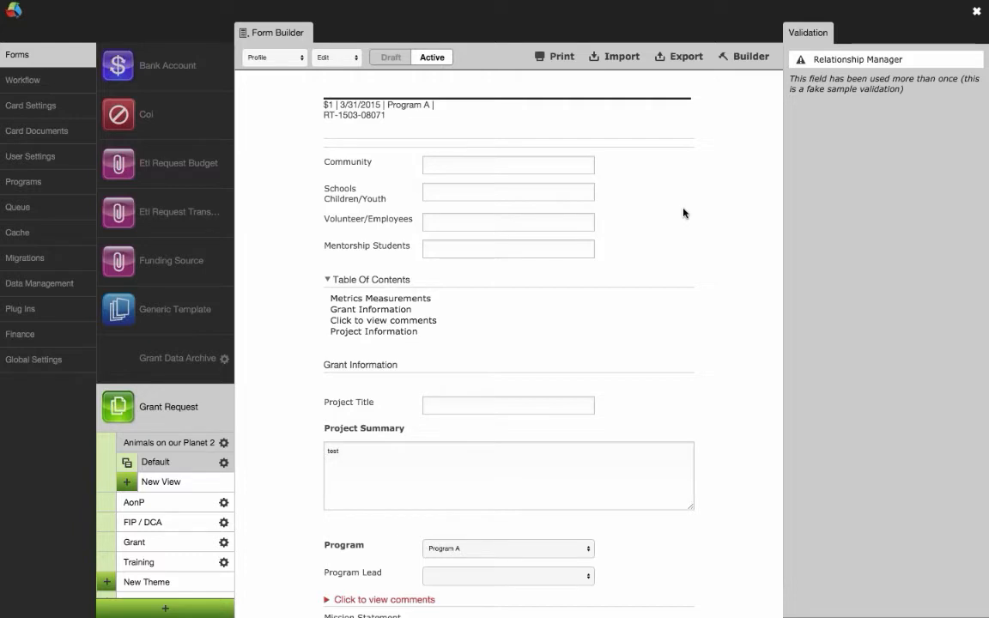
- Open the Grant Request form's Default view in the builder and bring up the styling settings of the Metrics Measurements group
scroll(703, 221, "down", 1)
scroll(702, 221, "down", 10)
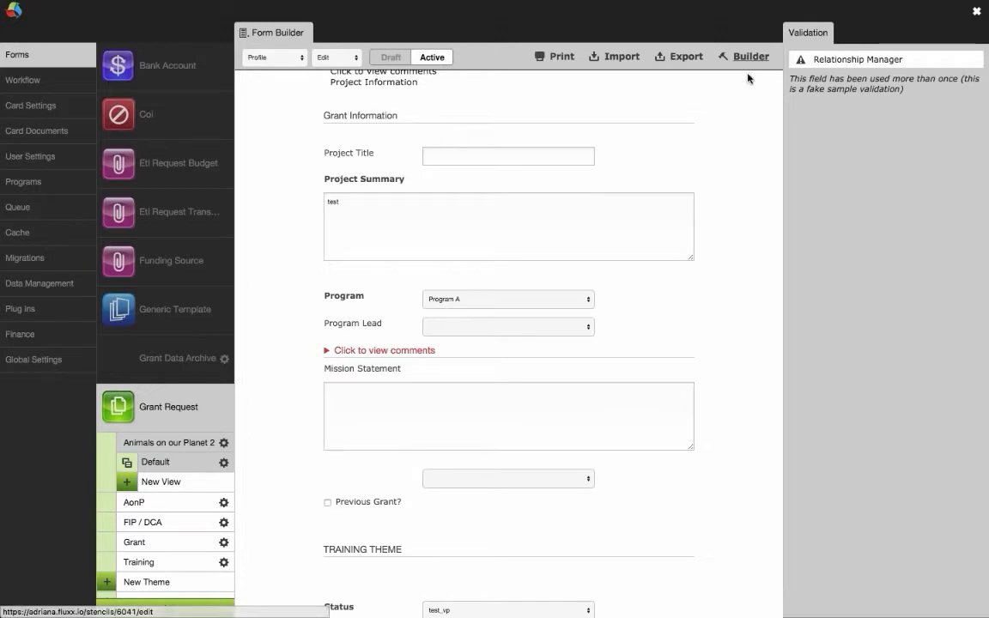
left_click(791, 148)
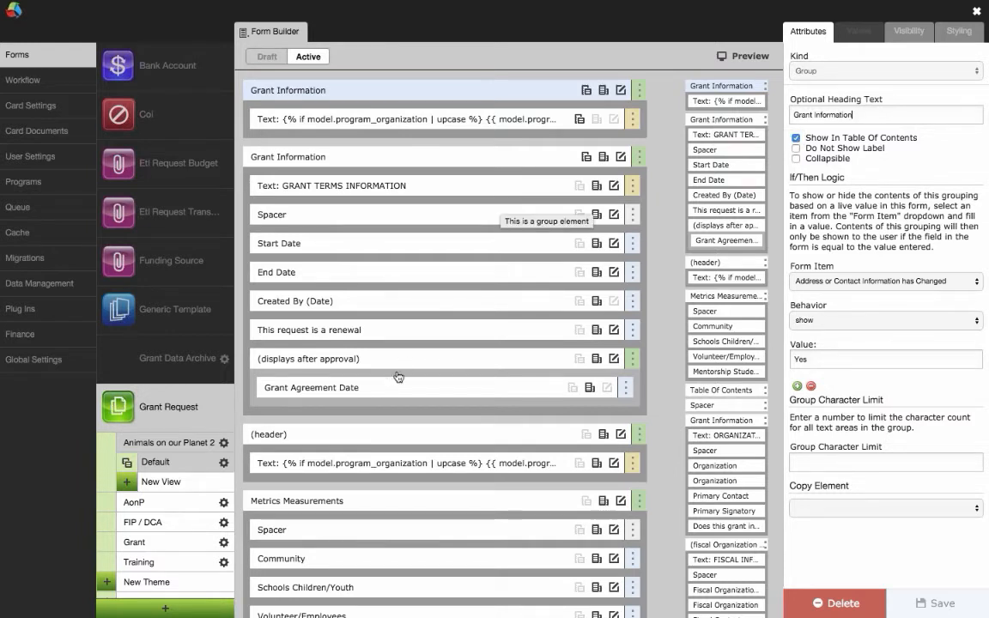
left_click(397, 507)
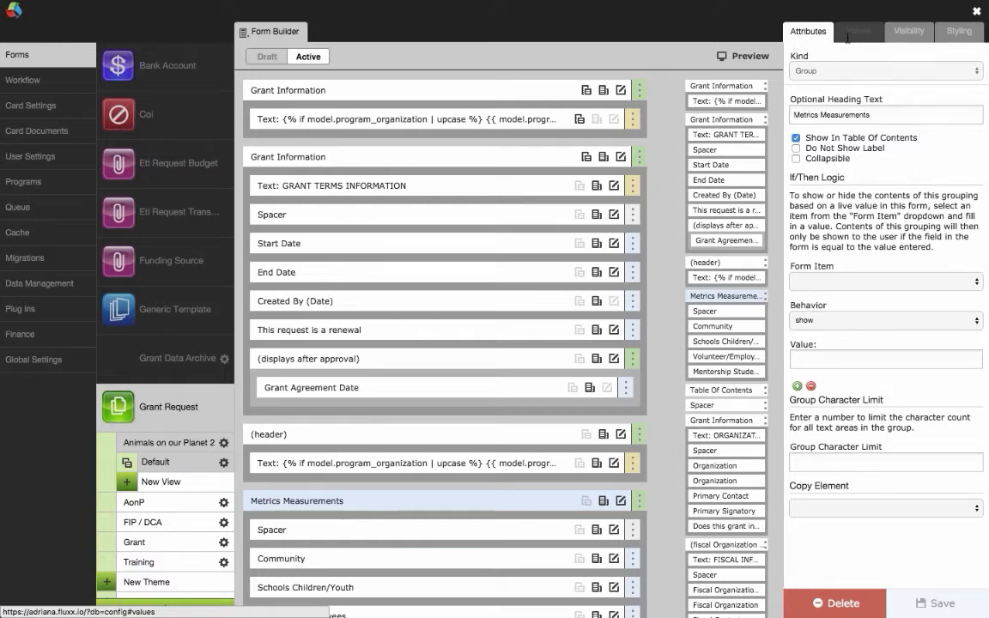
left_click(909, 31)
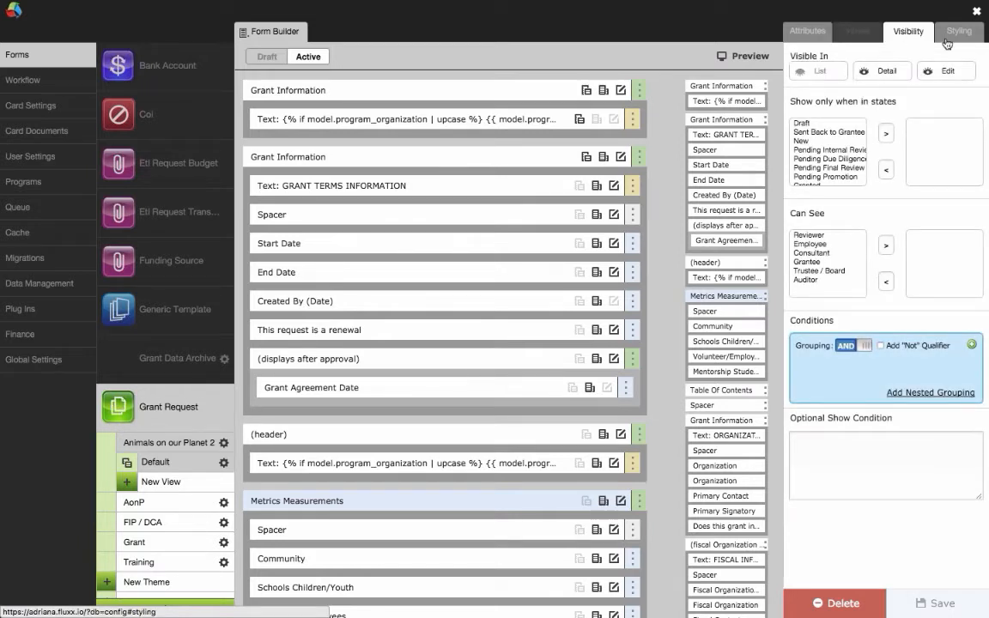
left_click(948, 34)
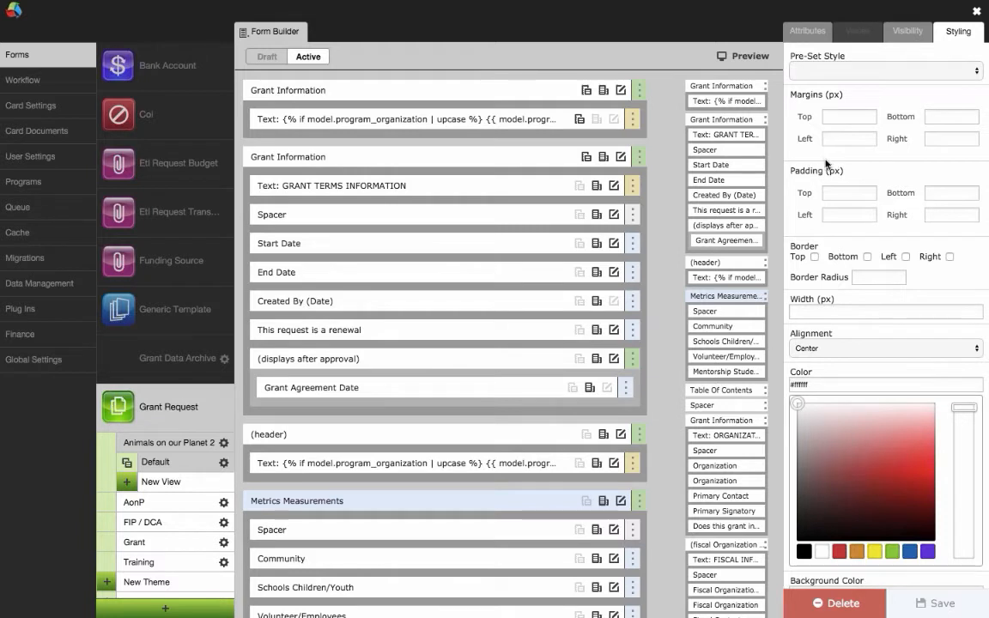
- Examine the group's pre-set style options and the Required Documents and Compliance Checklist example slides in Keynote
left_click(844, 71)
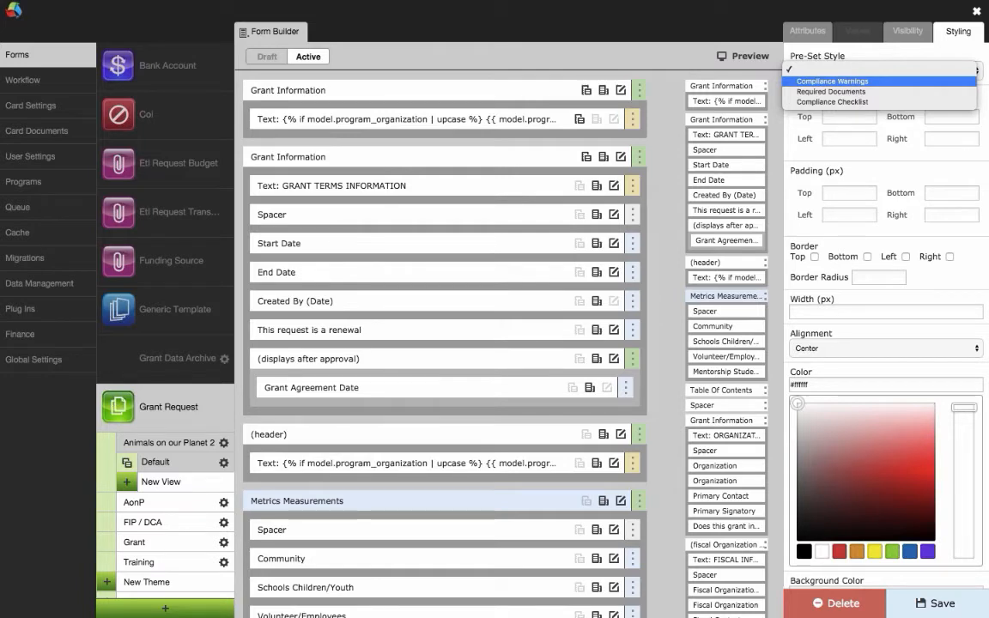
key("Escape")
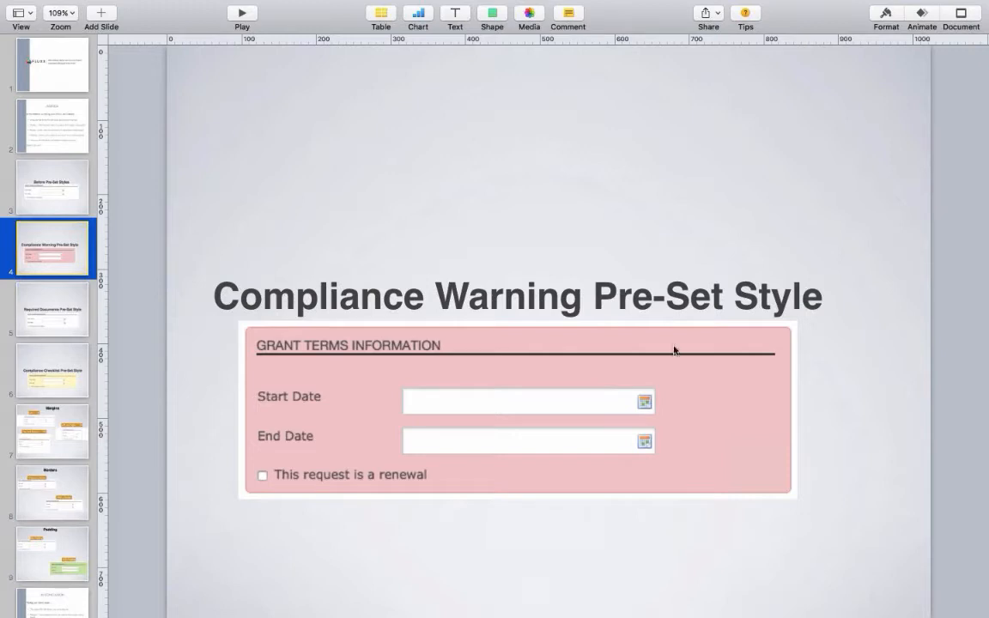
left_click(27, 295)
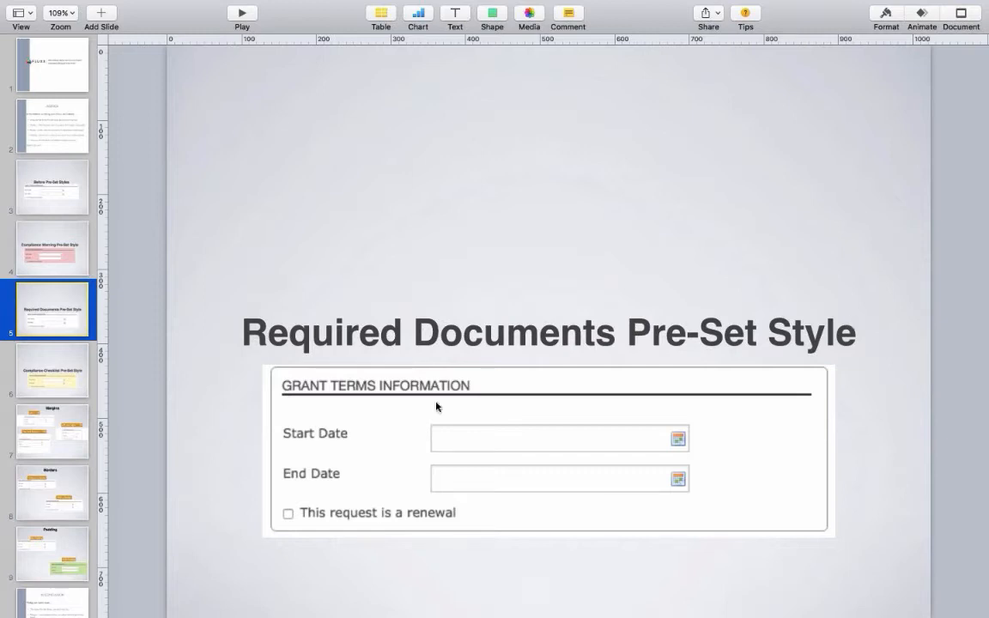
left_click(35, 355)
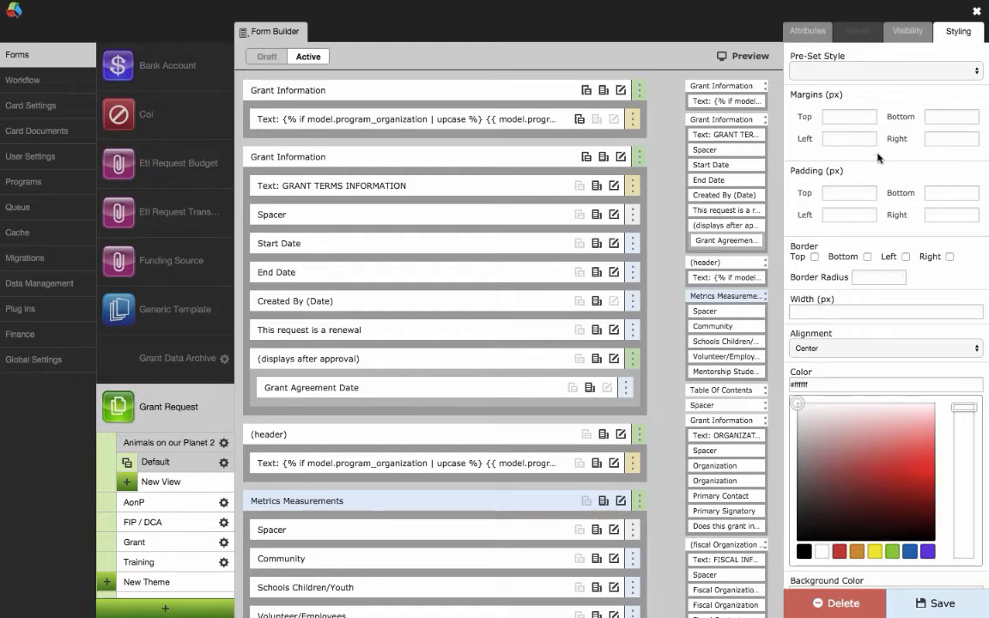
- Set the Metrics Measurements group's top, bottom, left and right margins to 100 px in the Form Builder and save
left_click(858, 119)
left_click(840, 139)
type("100")
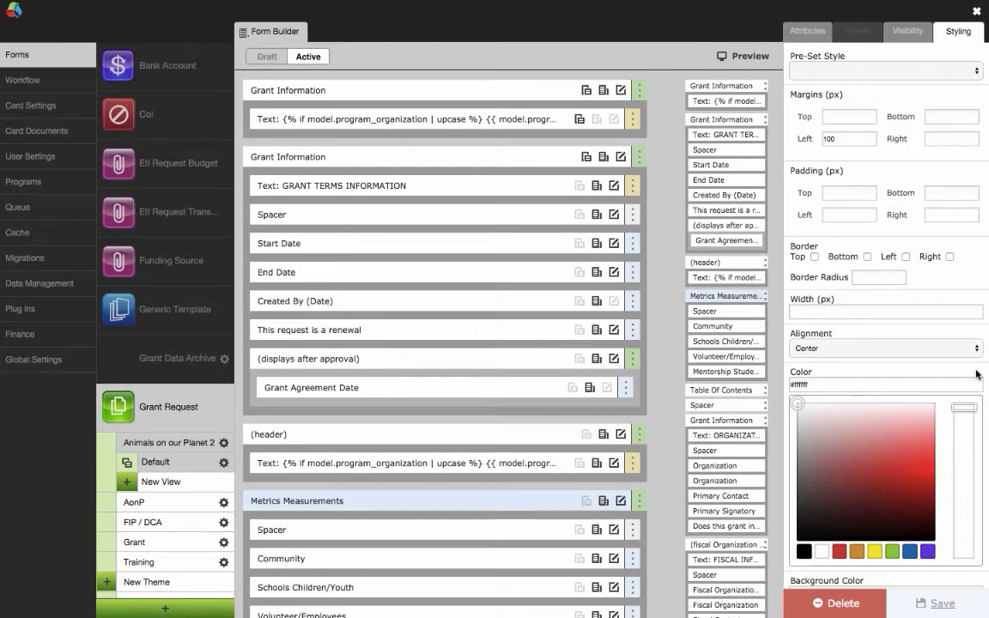
left_click(847, 120)
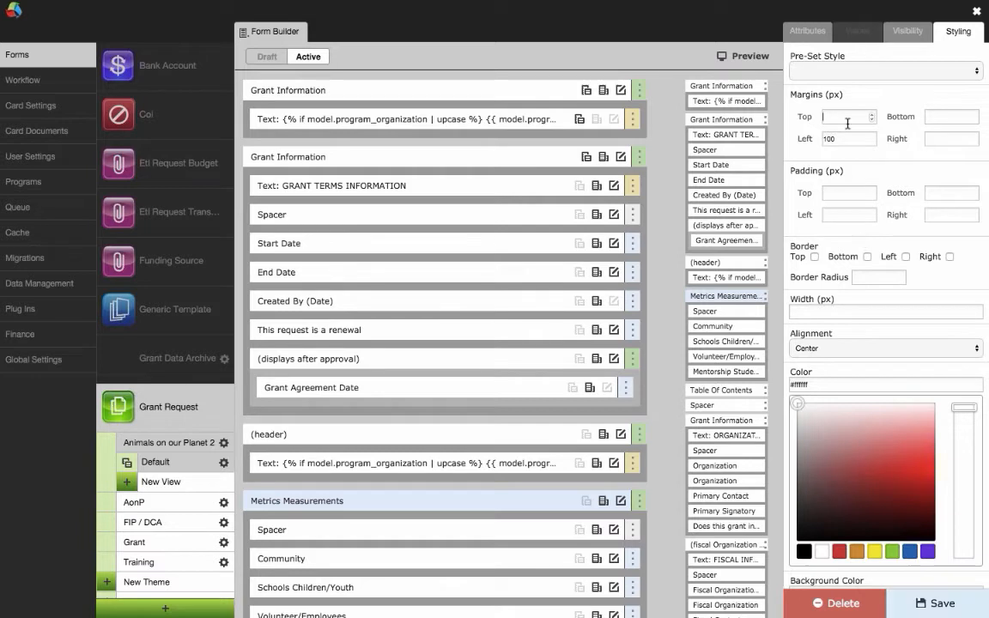
type("100")
left_click(949, 116)
type("100")
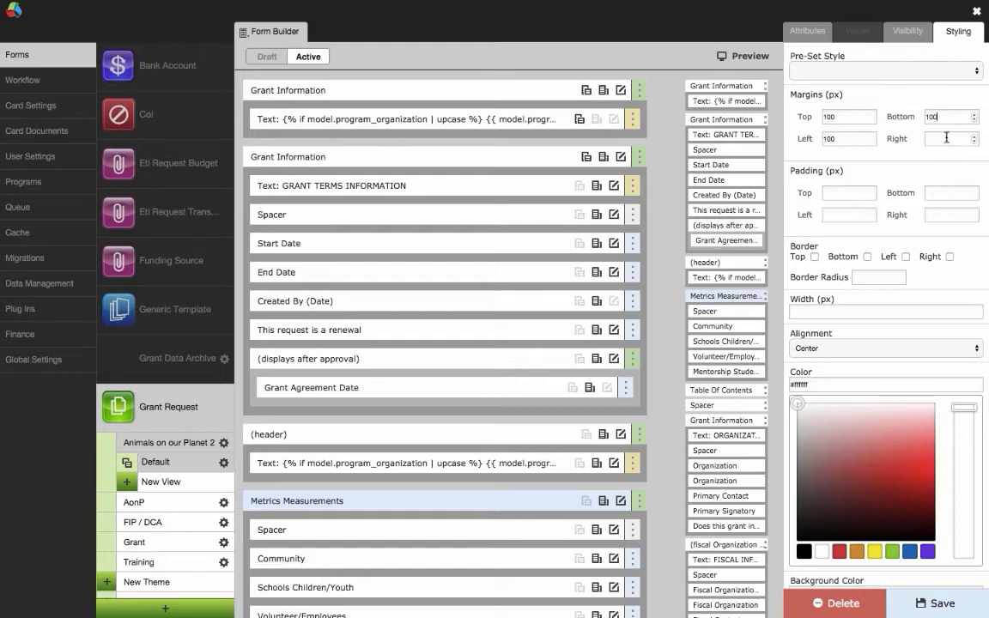
left_click(915, 601)
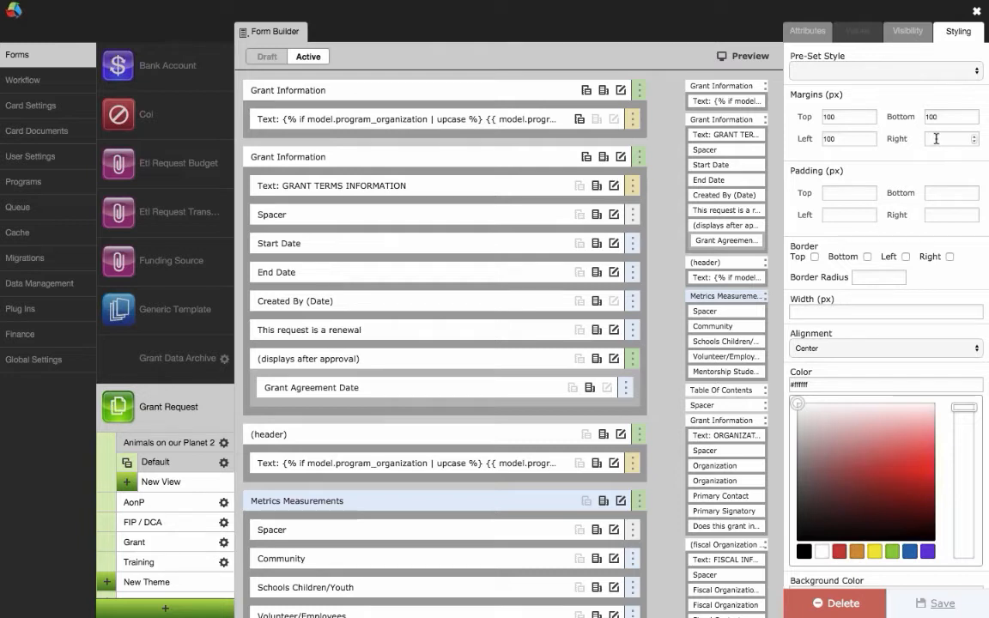
left_click(936, 137)
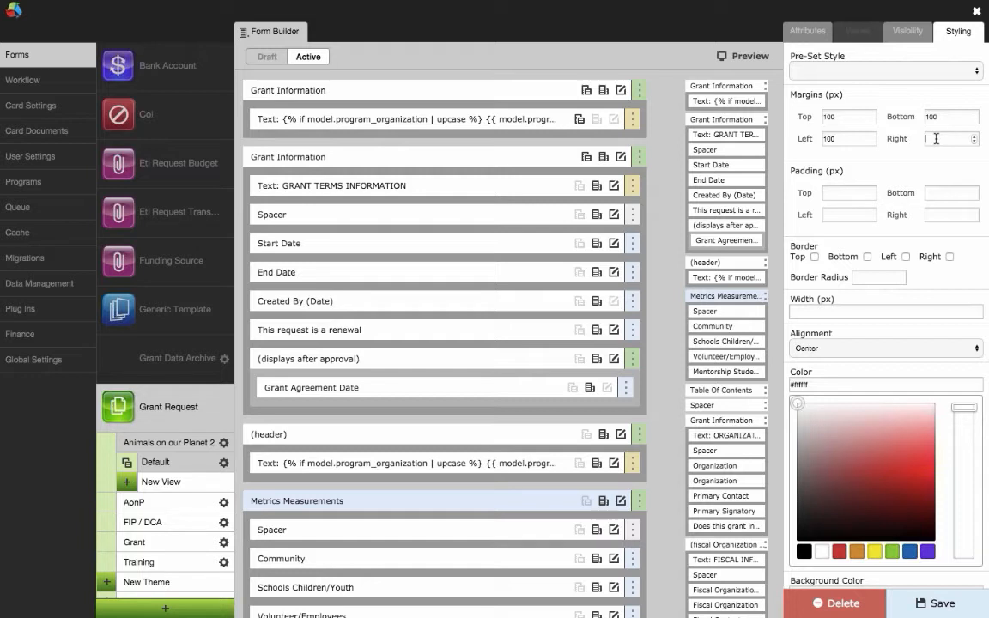
type("100")
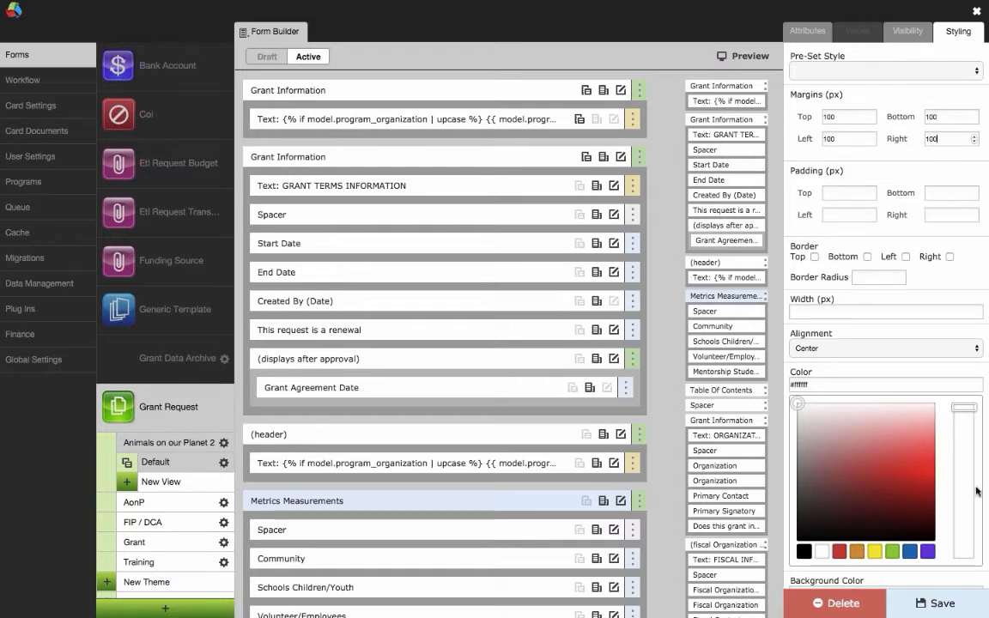
left_click(942, 594)
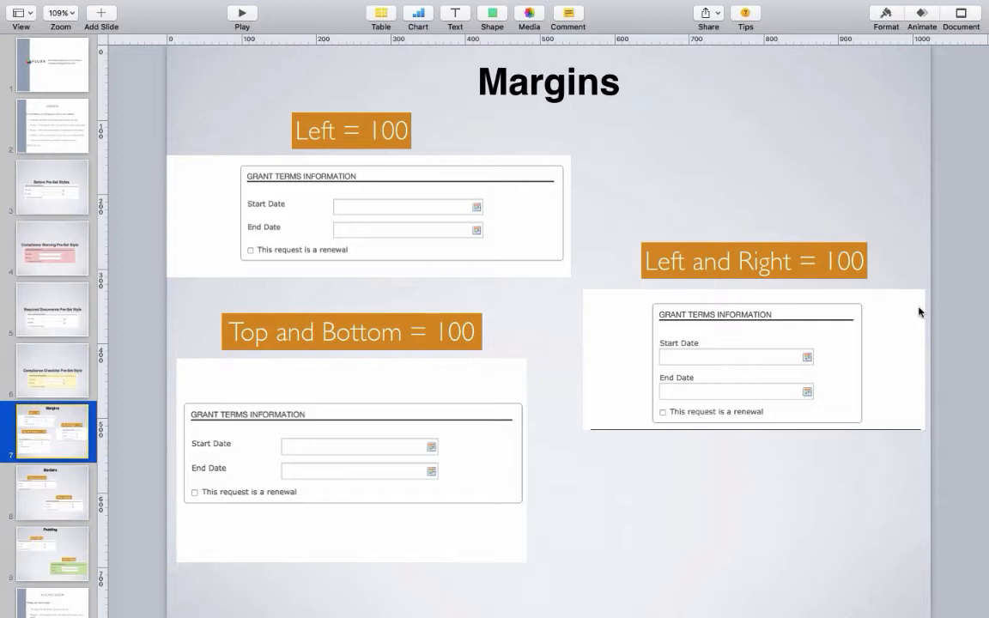
- Return to the Form Builder, enable all four borders on the Metrics Measurements group with a border radius of 9, and save
key("ctrl+Right")
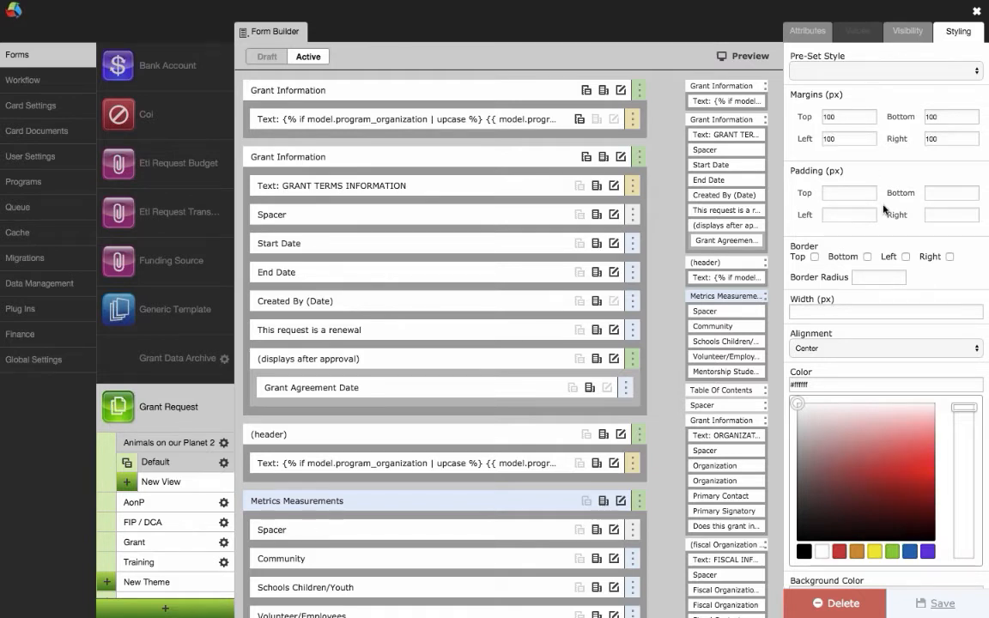
scroll(884, 209, "down", 1)
left_click(814, 237)
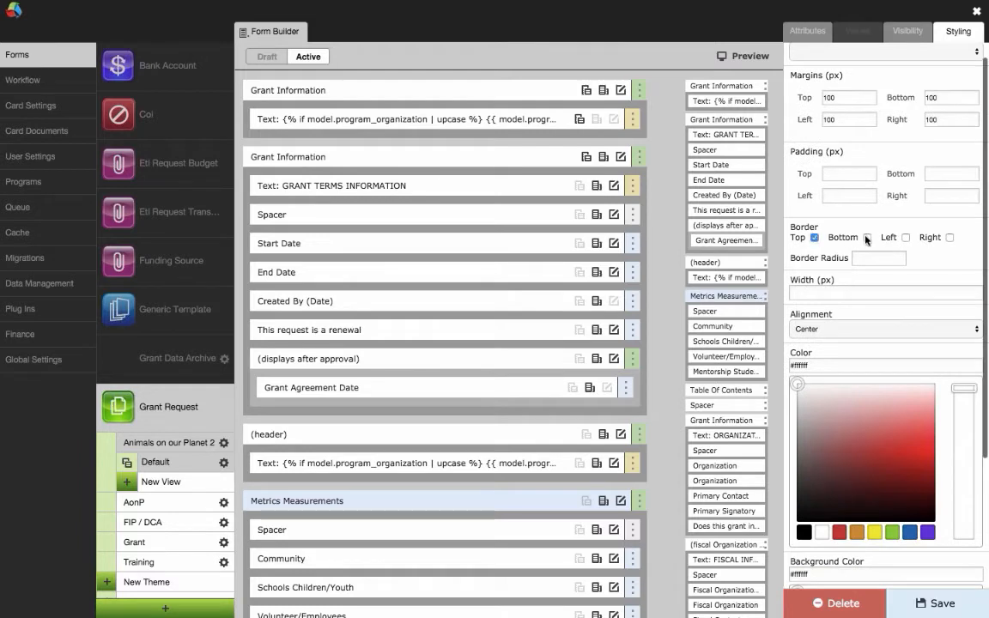
left_click(867, 238)
left_click(906, 237)
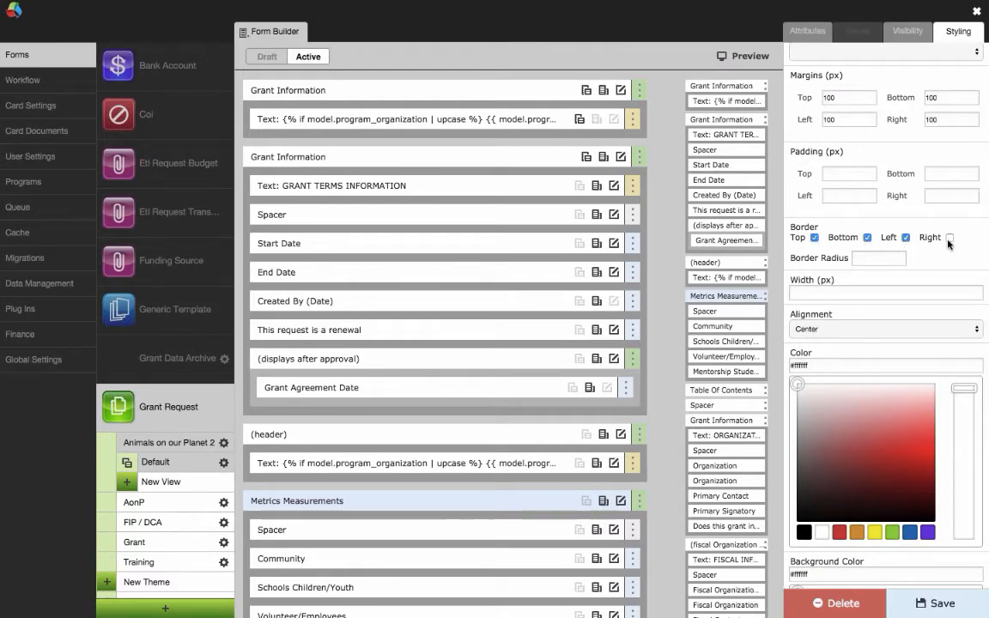
left_click(949, 238)
left_click(867, 262)
type("8")
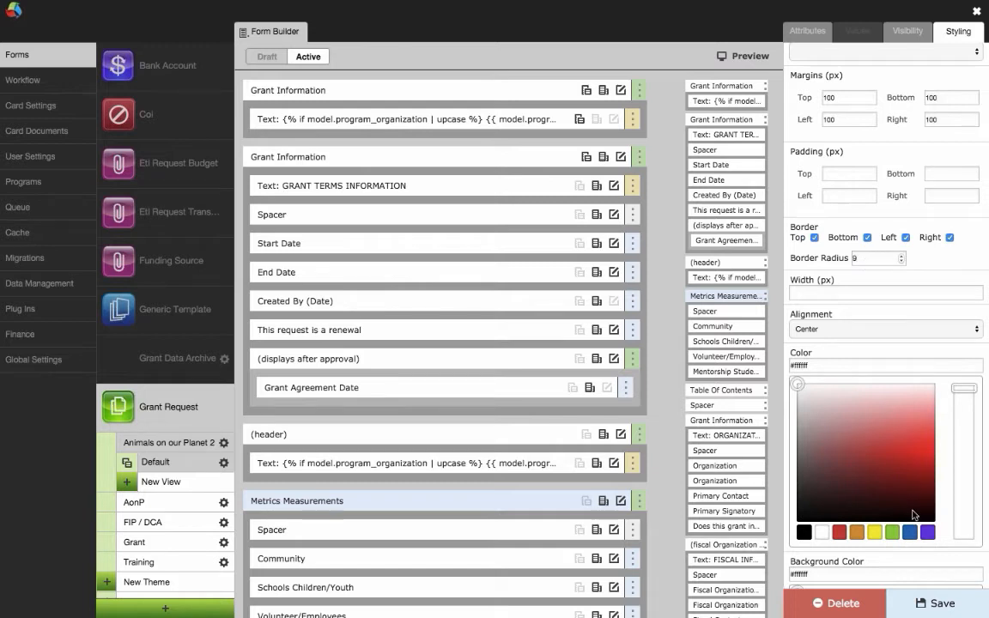
left_click(922, 603)
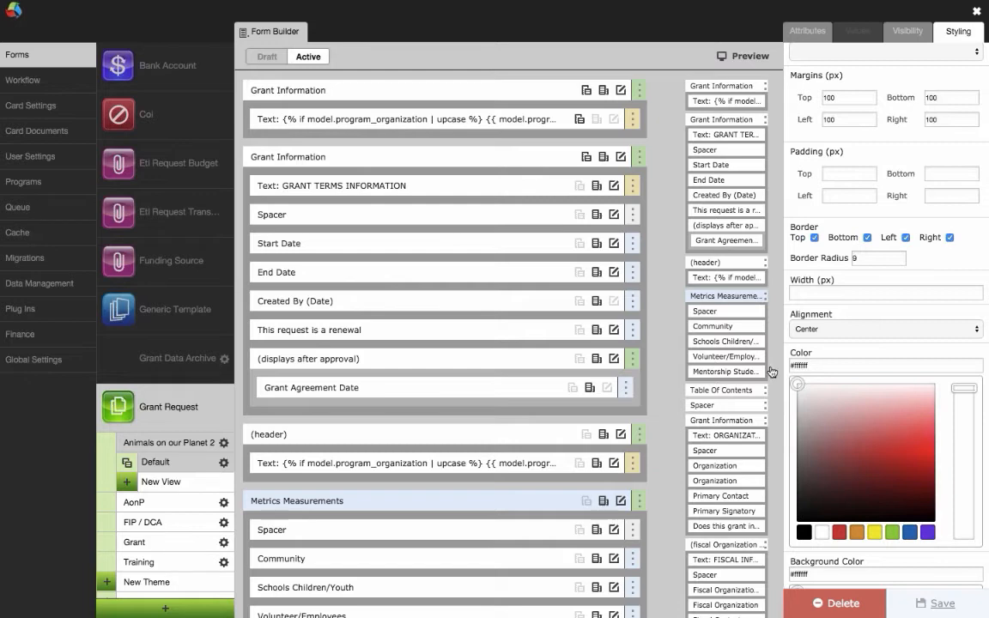
- View the Borders comparison slide in Keynote and return to the Form Builder
key("ctrl+Left")
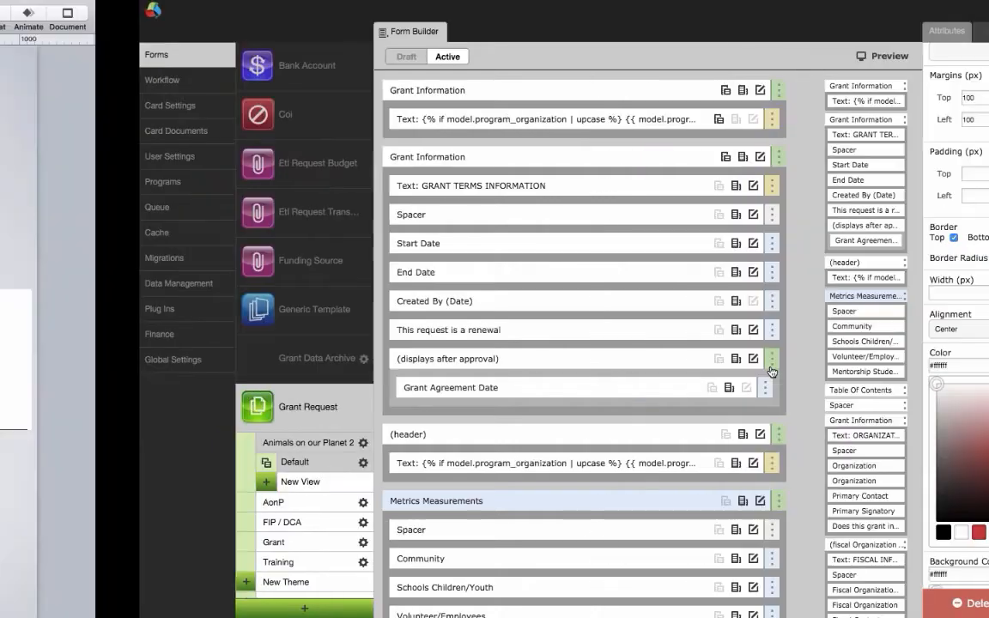
key("Down")
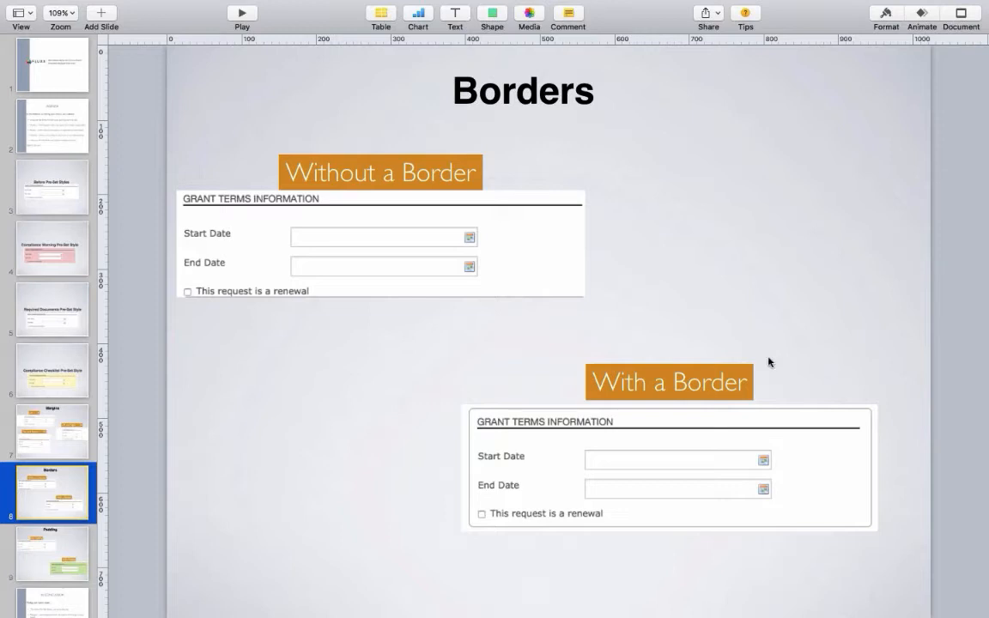
key("ctrl+Right")
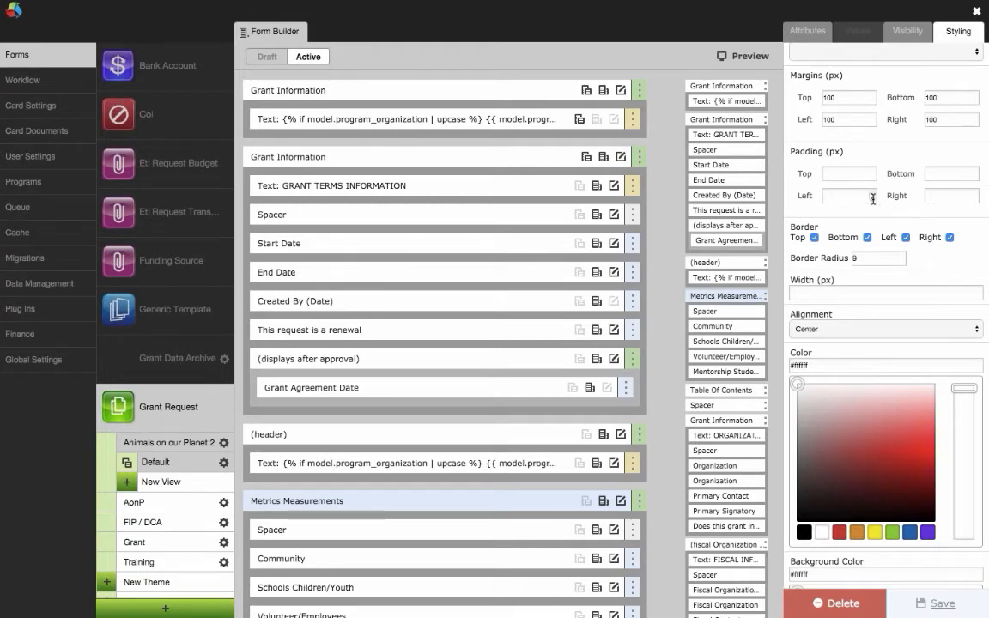
- Set the Metrics Measurements group's padding to 9 px on all four sides and its color to light grey #e3e2e2
left_click(857, 175)
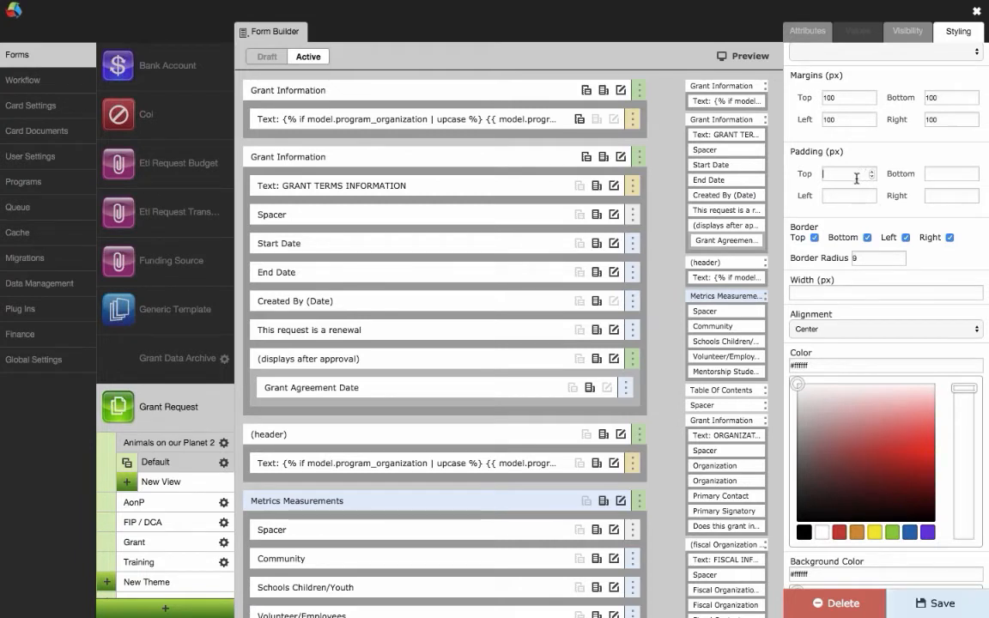
type("9")
left_click(949, 174)
type("9")
left_click(841, 197)
type("9")
left_click(939, 197)
type("9")
left_click(802, 399)
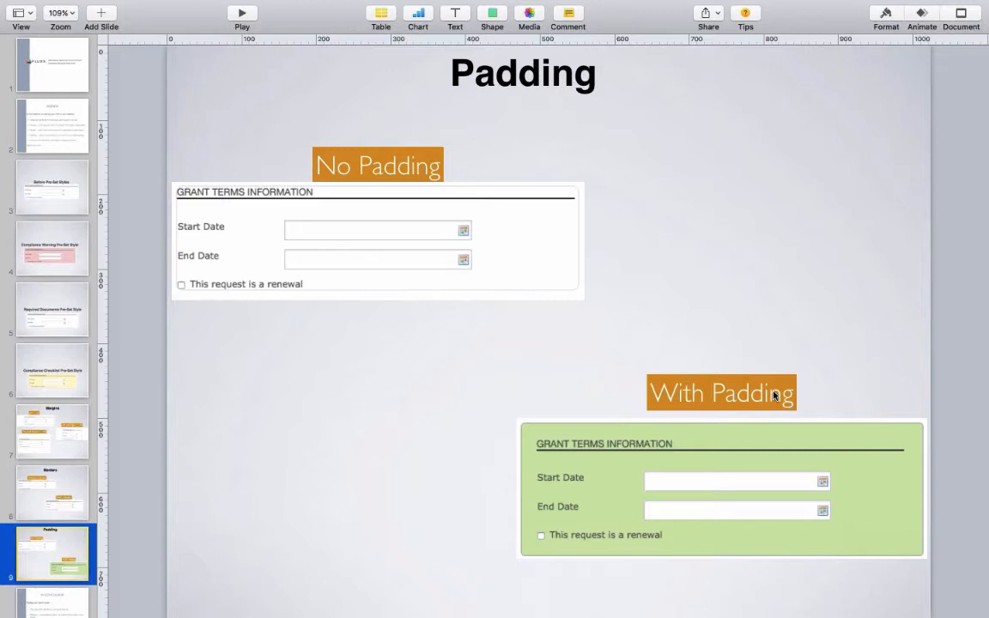
- Return to the Form Builder and open the GRANT TERMS INFORMATION text element in the rich text editor
key("ctrl+Right")
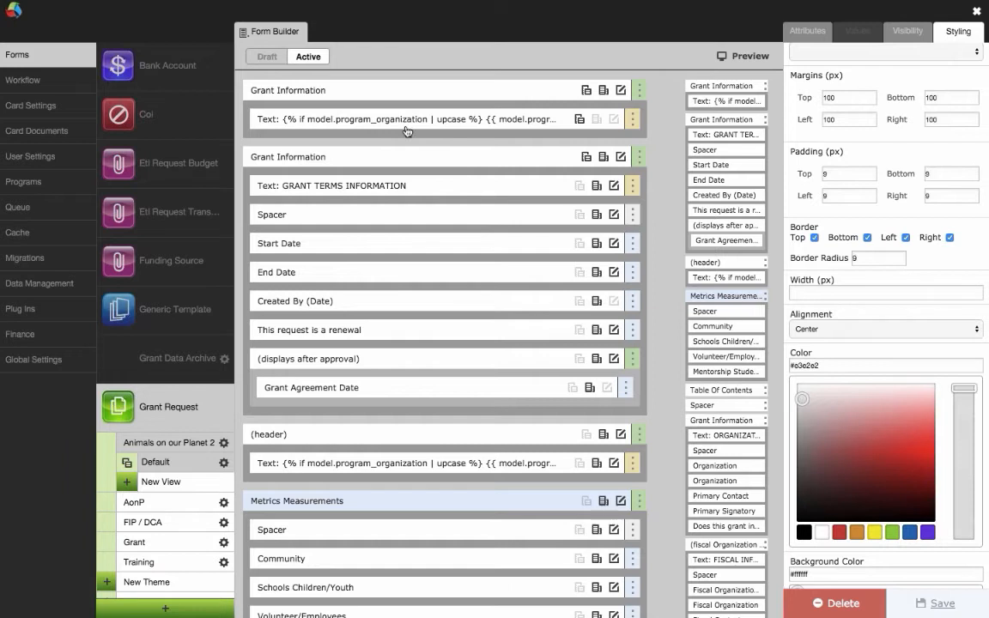
left_click(394, 182)
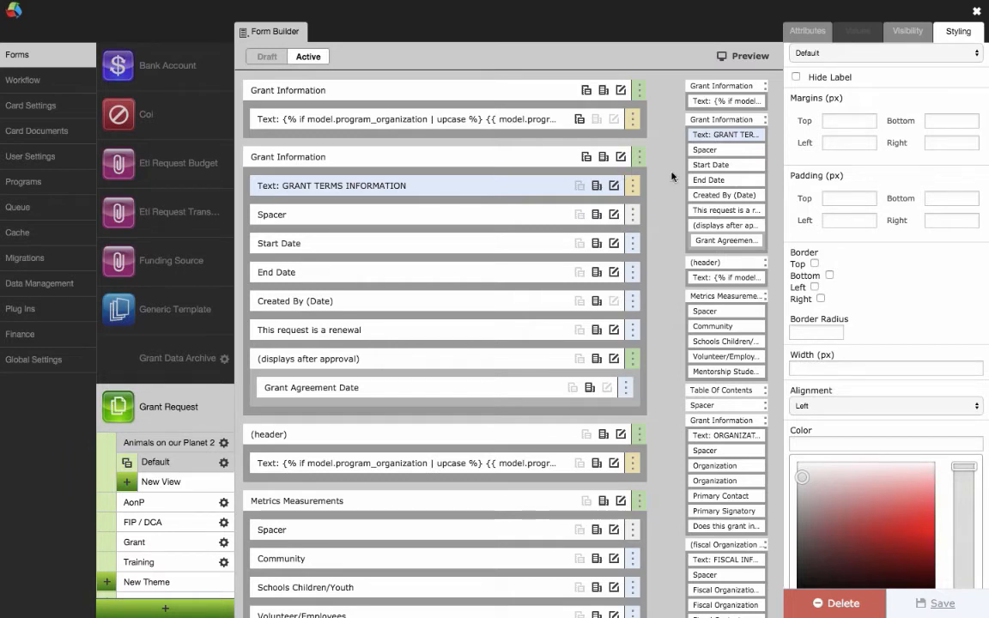
left_click(807, 31)
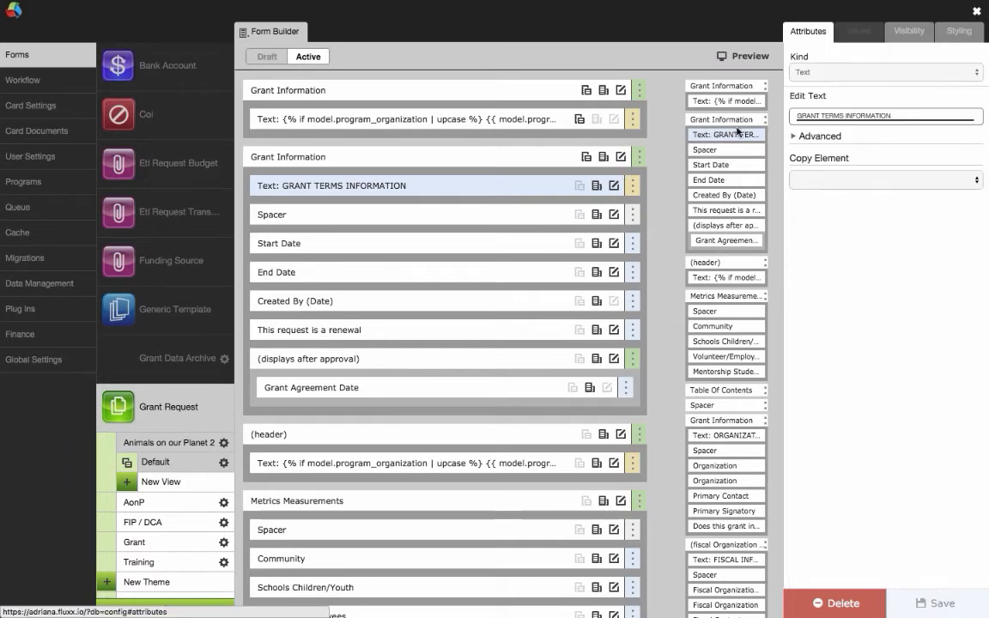
left_click(815, 97)
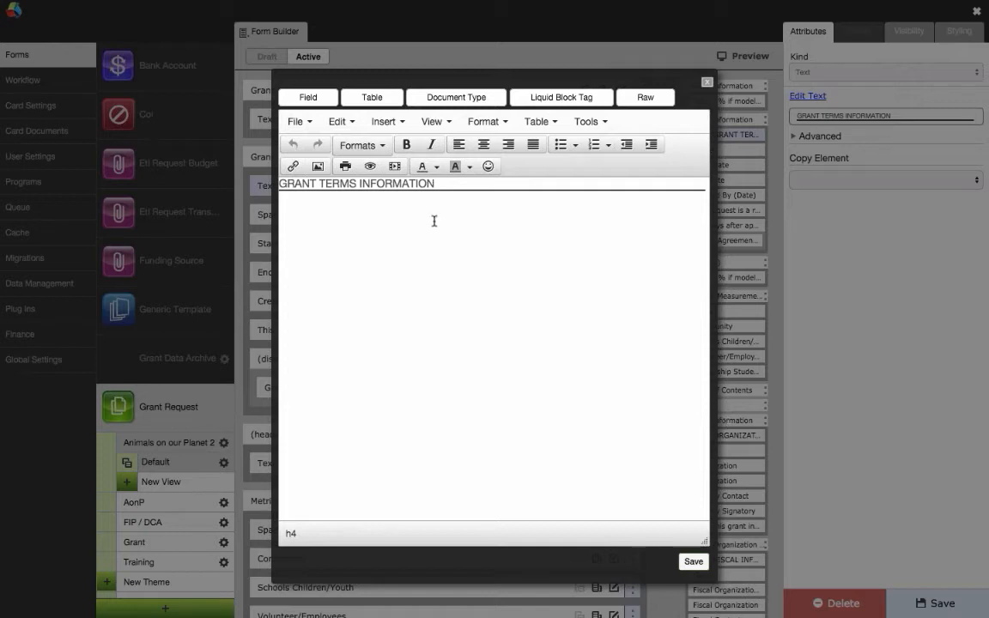
- Examine the heading, inline and block format options available for the GRANT TERMS INFORMATION text
left_click(383, 150)
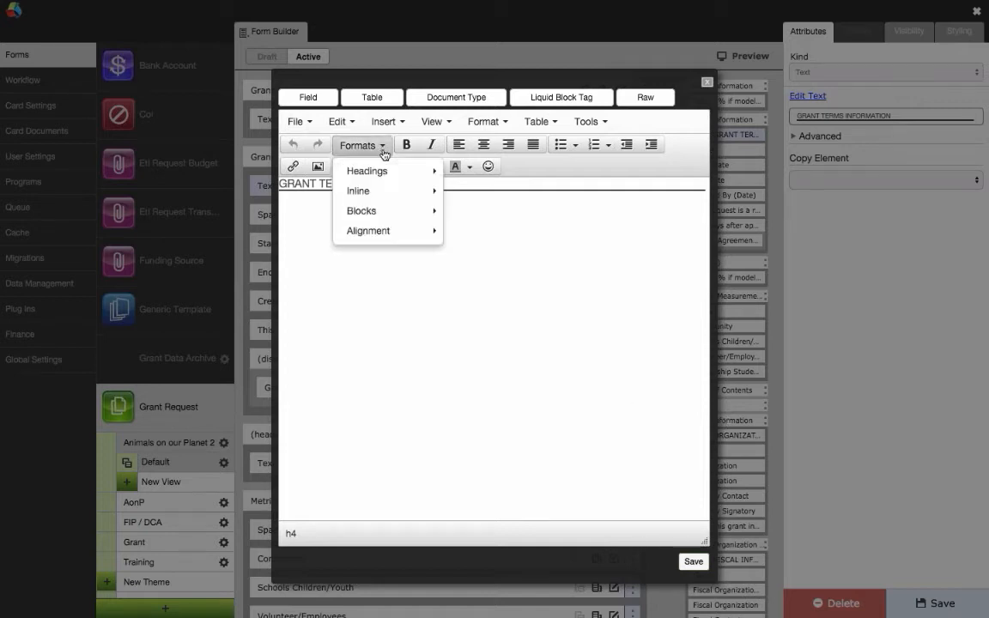
left_click(383, 151)
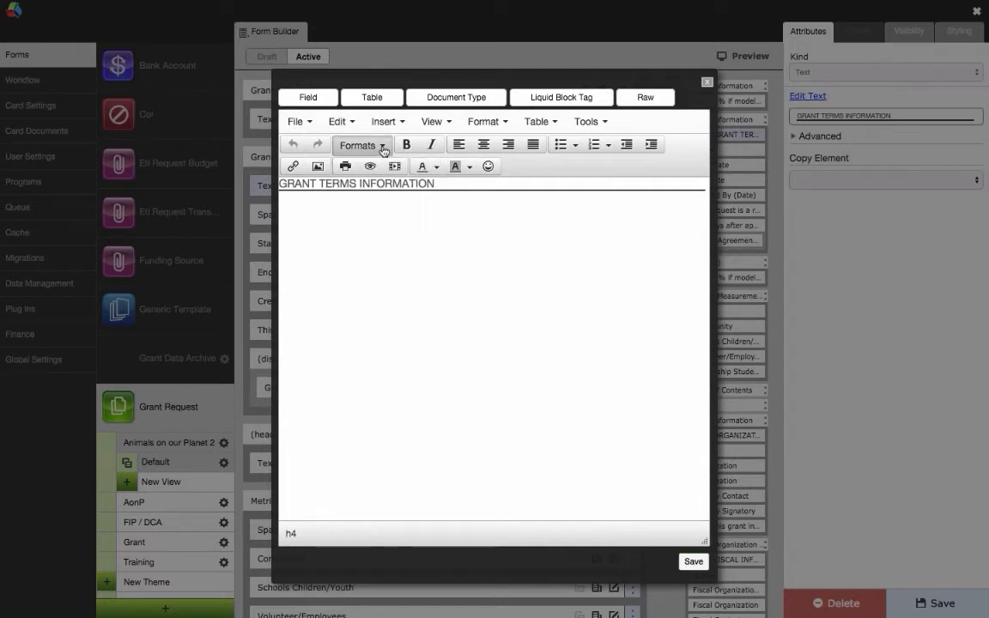
left_click(383, 150)
mouse_move(382, 173)
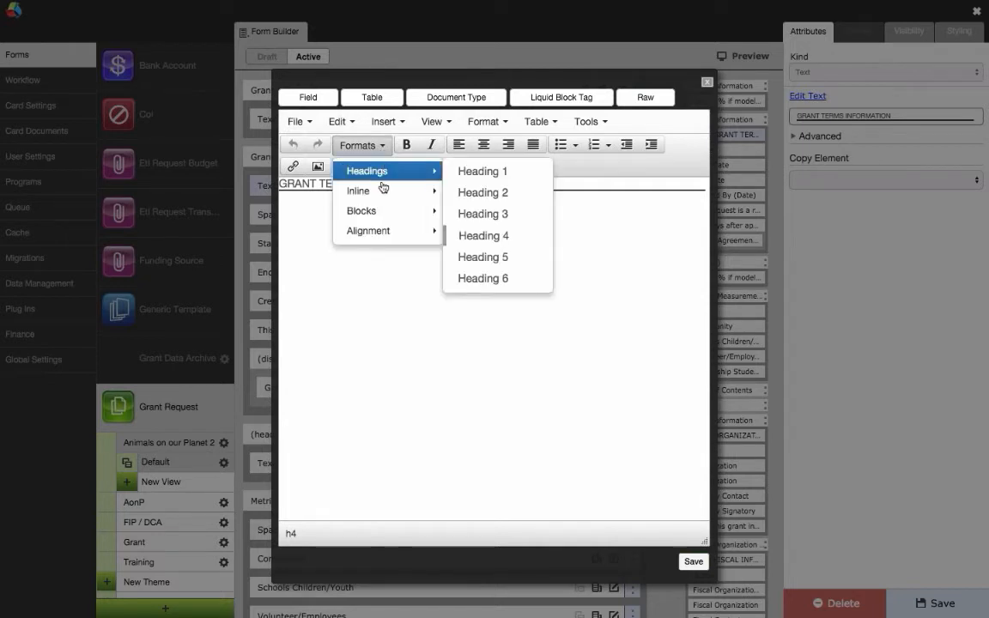
mouse_move(377, 200)
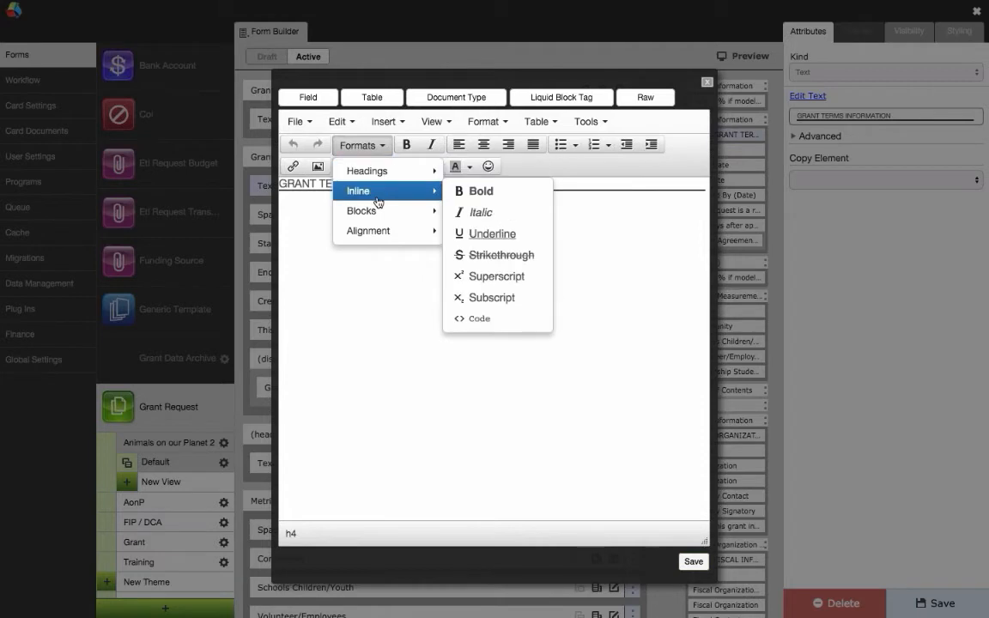
mouse_move(376, 220)
mouse_move(414, 172)
mouse_move(409, 223)
mouse_move(439, 217)
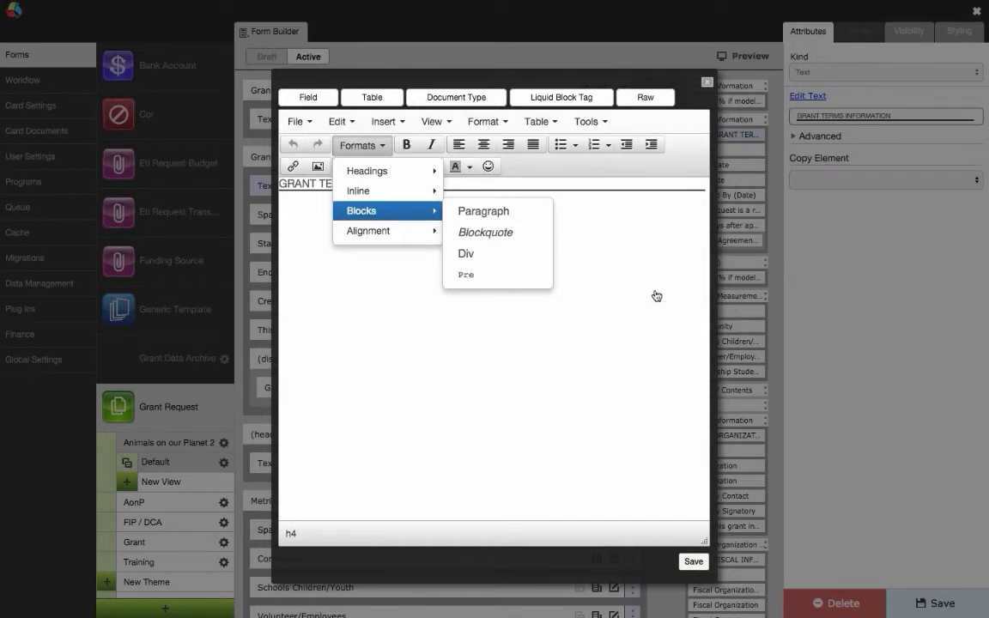
- Examine the alignment, bullet list and numbered list options available for the GRANT TERMS INFORMATION text
mouse_move(410, 232)
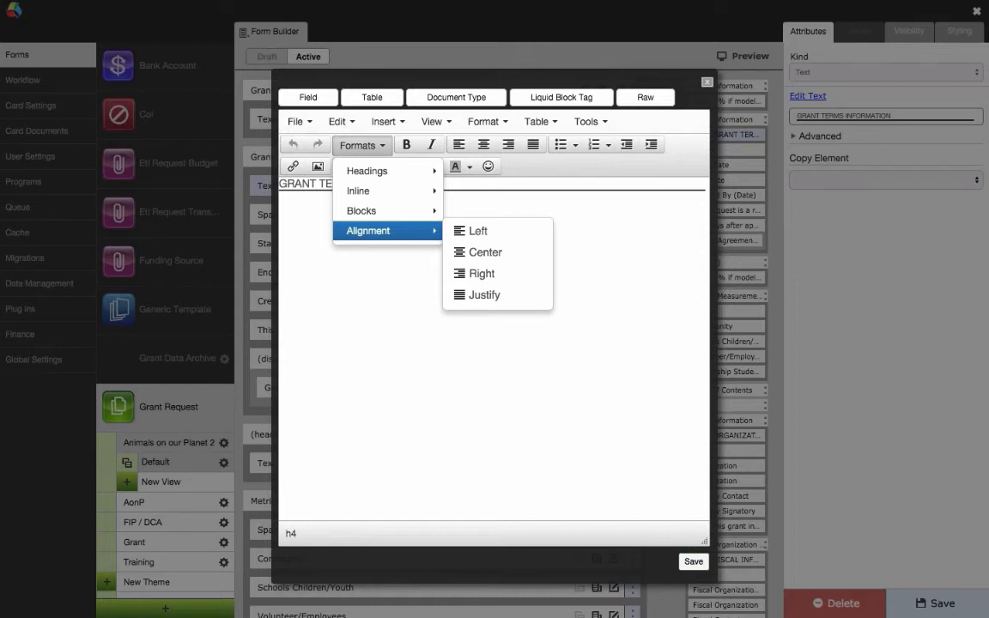
left_click(576, 146)
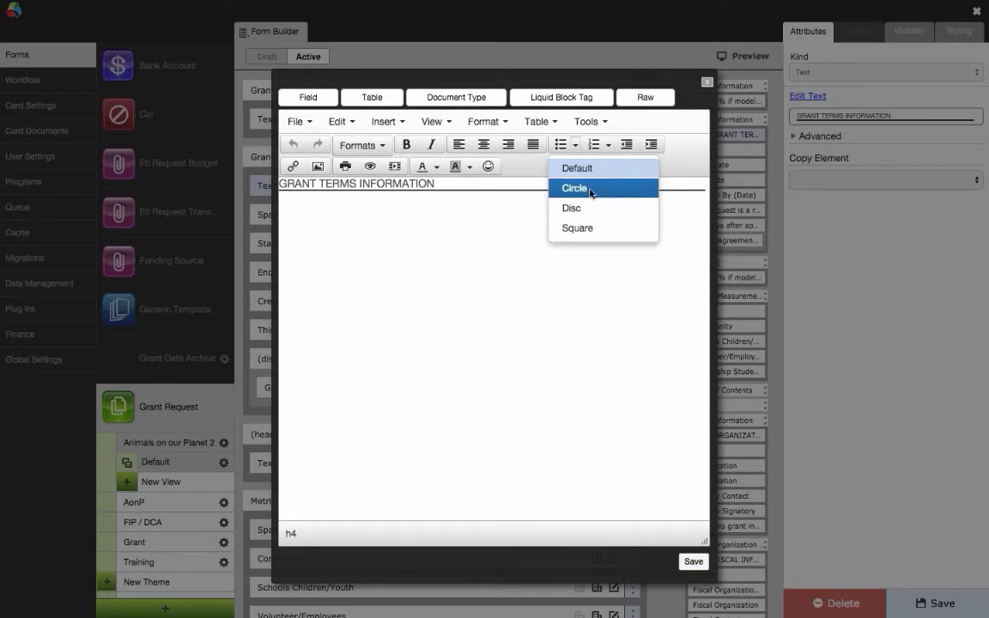
left_click(603, 149)
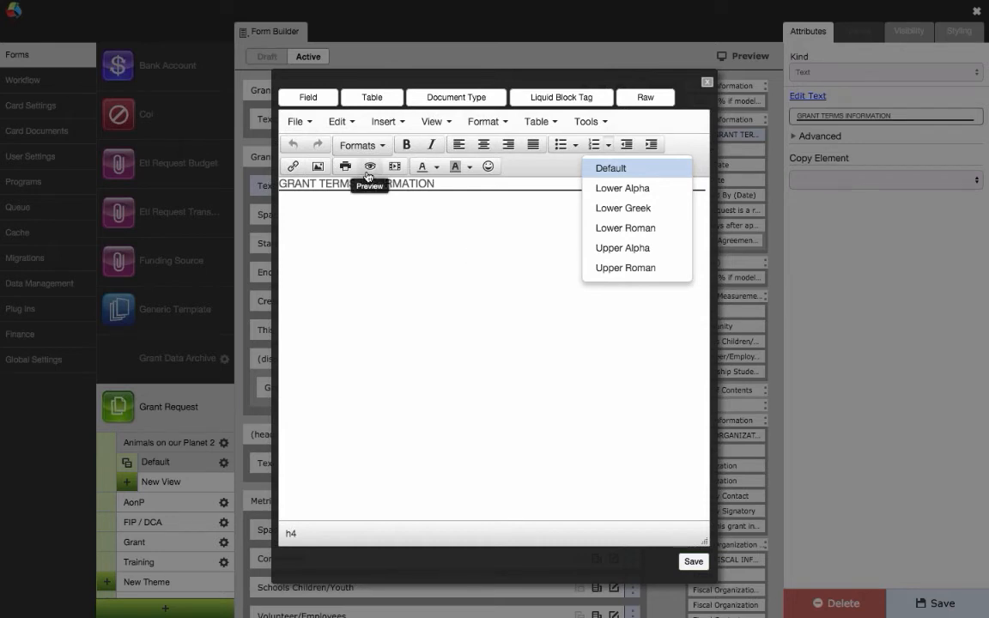
- Review the general and advanced settings for inserting an image, and close them without adding one
left_click(323, 166)
left_click(318, 166)
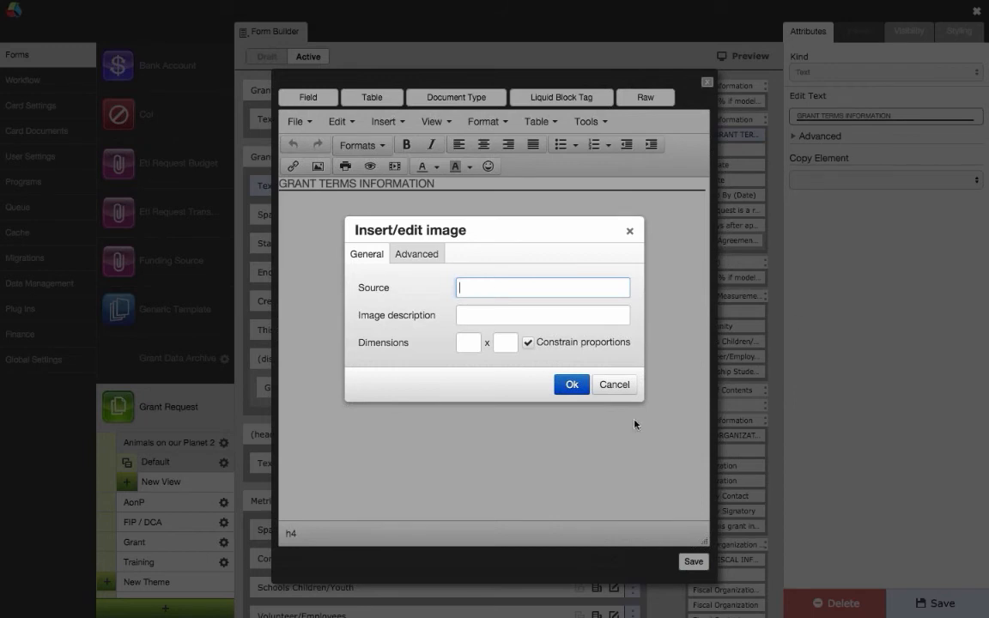
left_click(434, 258)
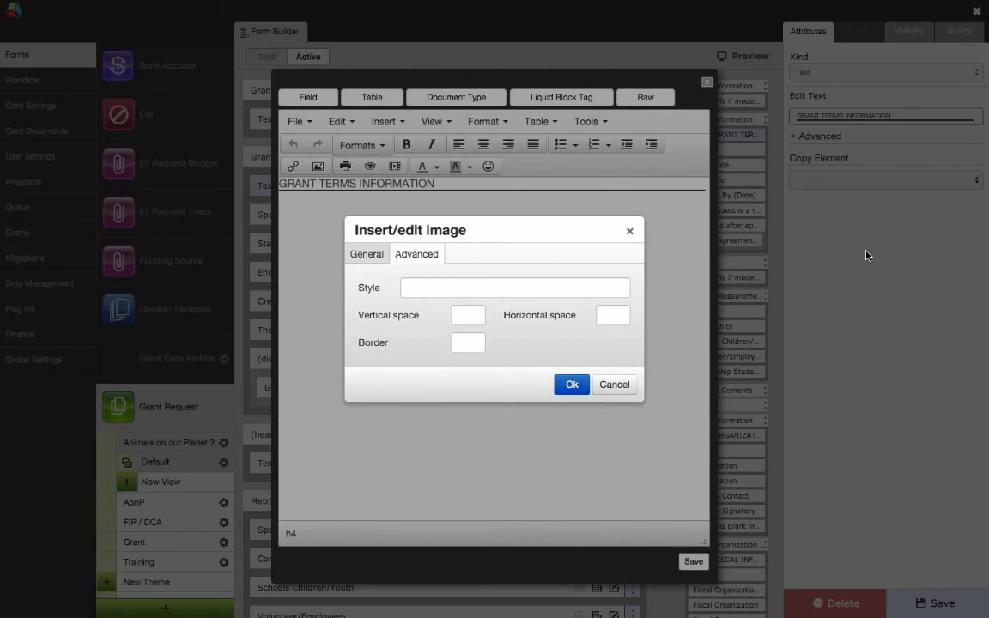
left_click(629, 230)
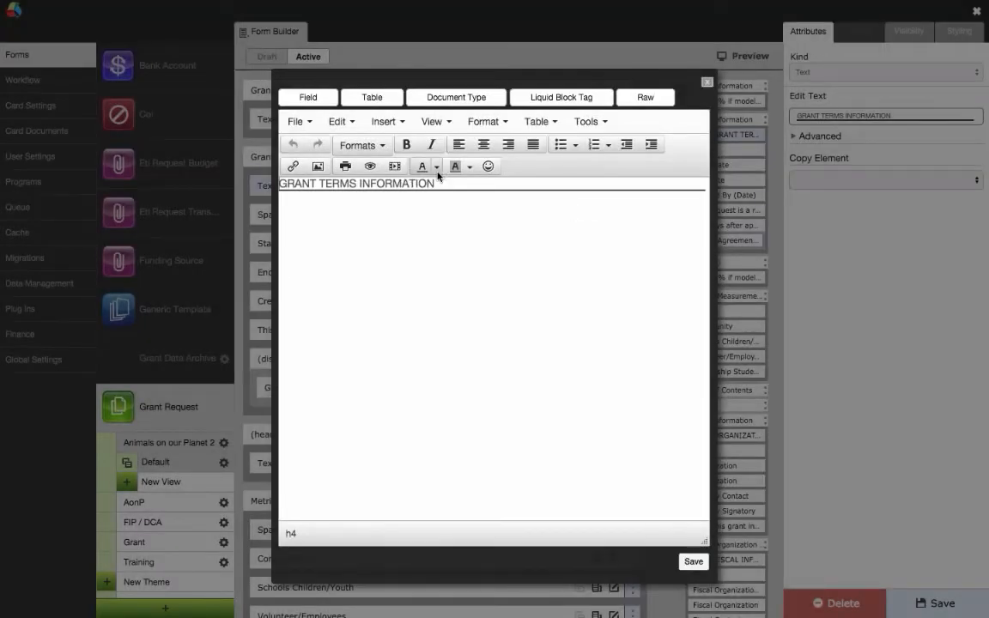
- Examine the text and background color palettes and the insert and format options of the text editor
left_click(437, 168)
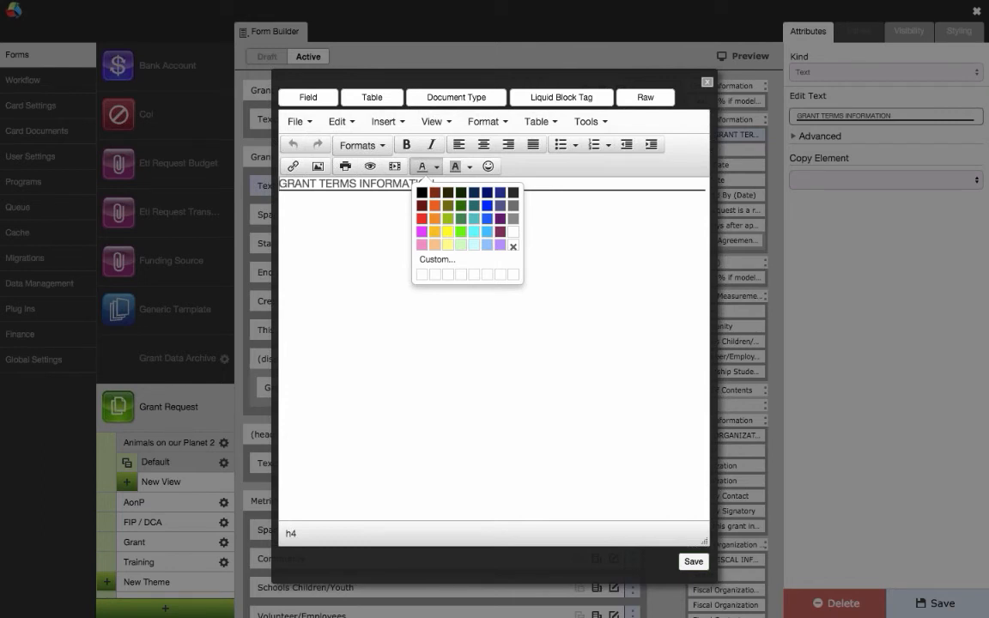
left_click(471, 166)
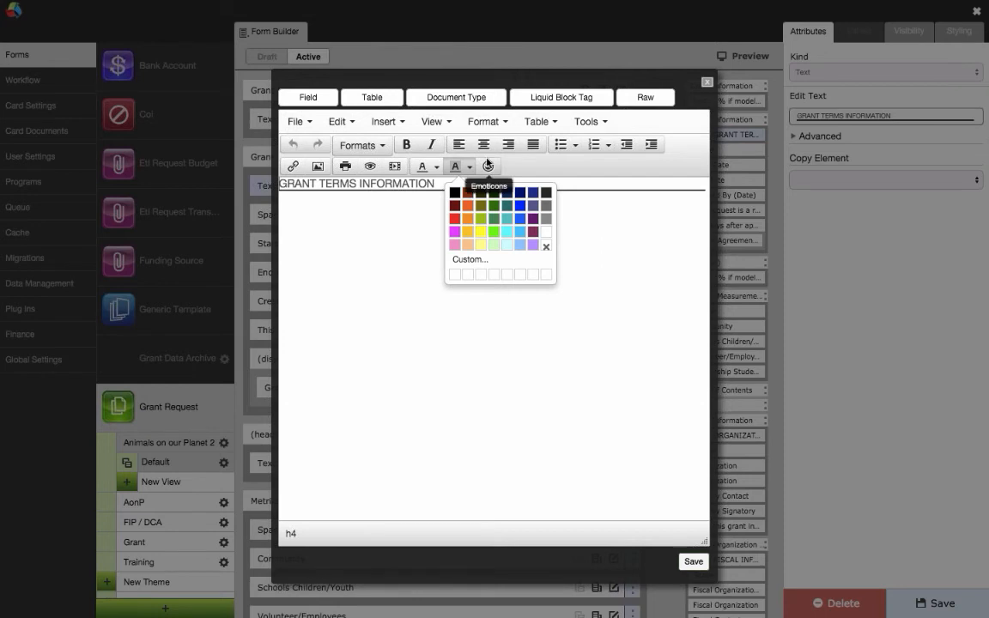
left_click(404, 124)
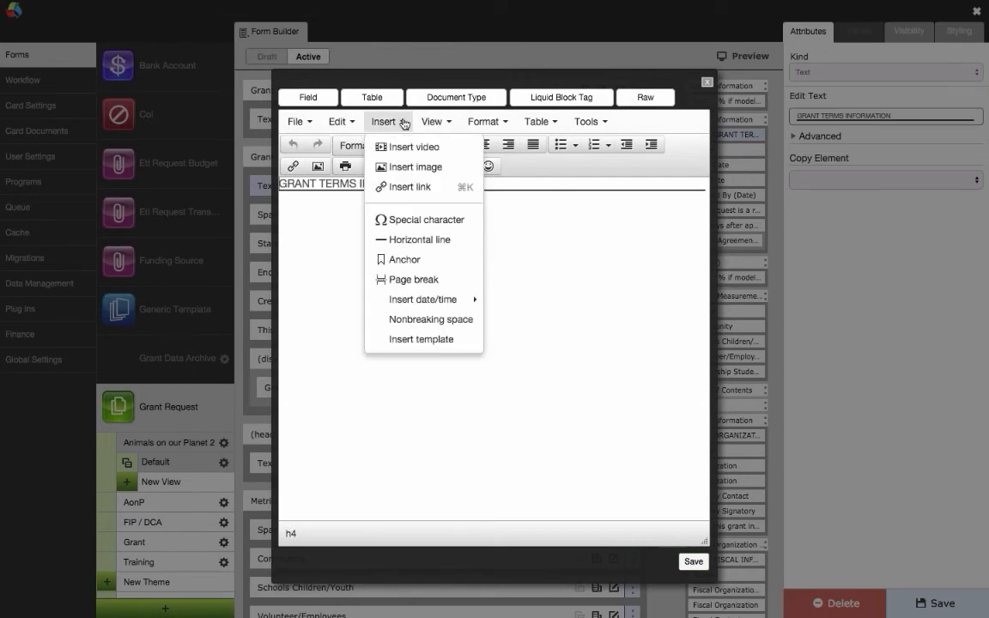
left_click(487, 122)
left_click(385, 121)
- Insert a 2 x 2 table above the GRANT TERMS INFORMATION heading
left_click(555, 126)
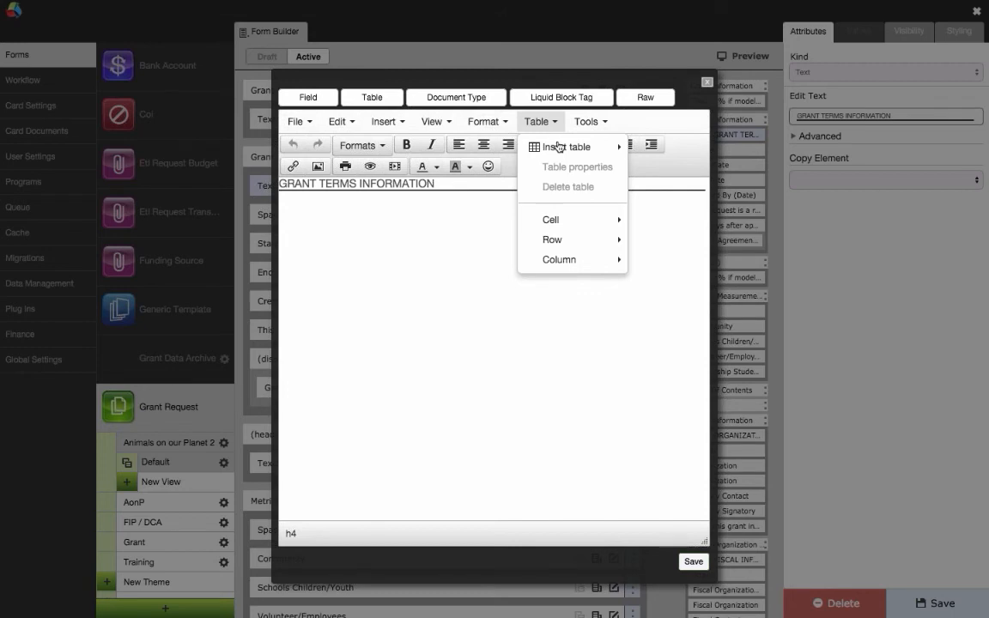
left_click(558, 147)
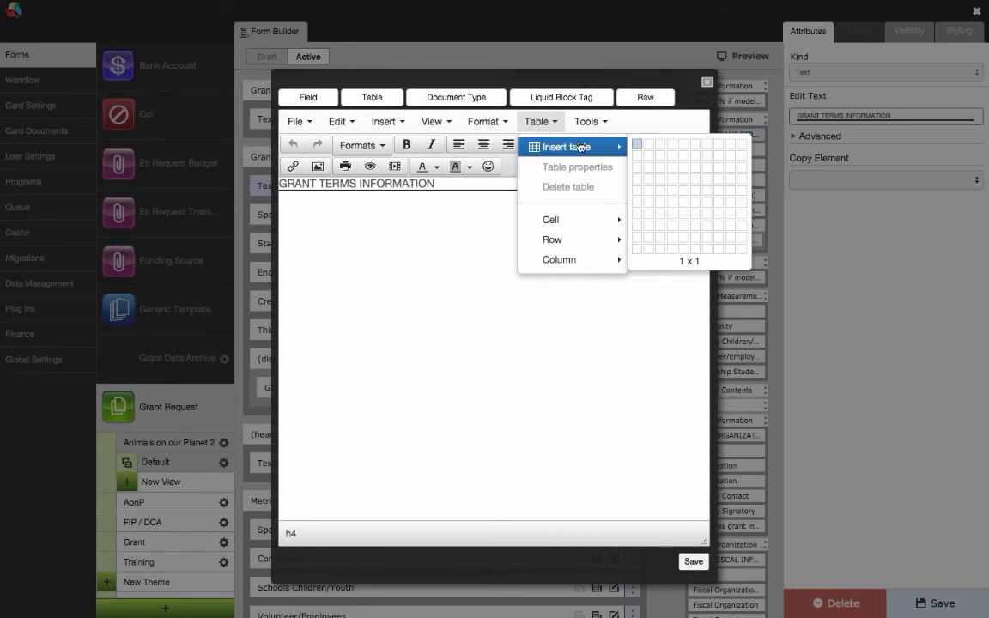
left_click(649, 156)
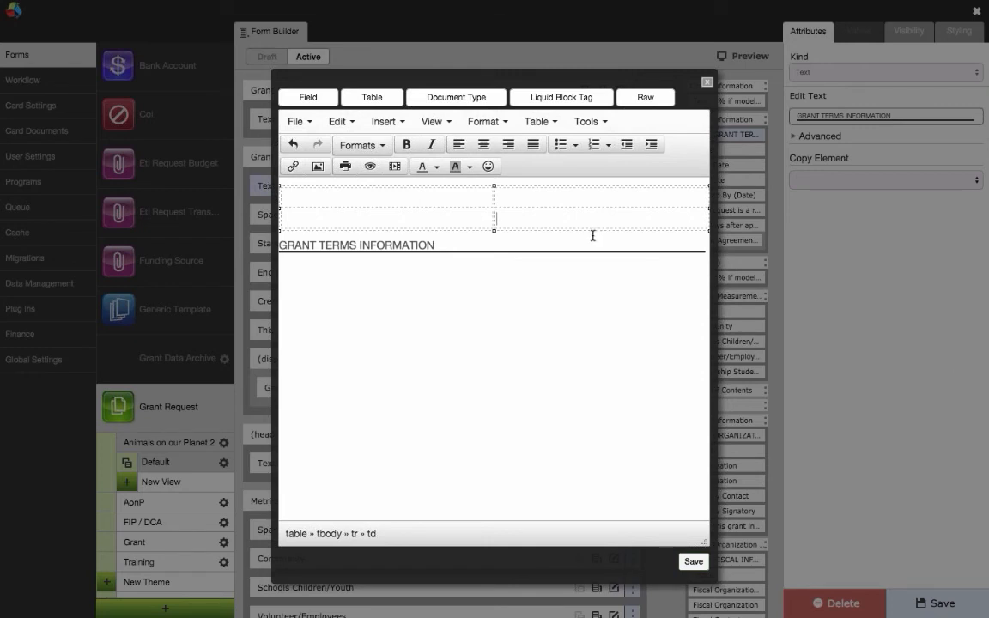
- Review the new table's general and advanced properties without changing them, and locate the source code tool
left_click(555, 121)
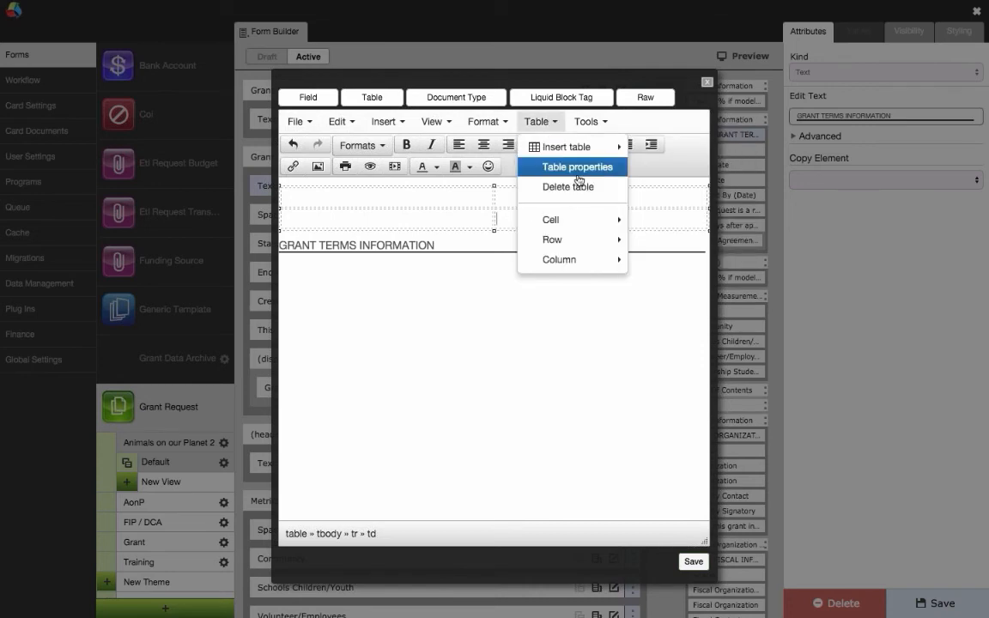
left_click(572, 175)
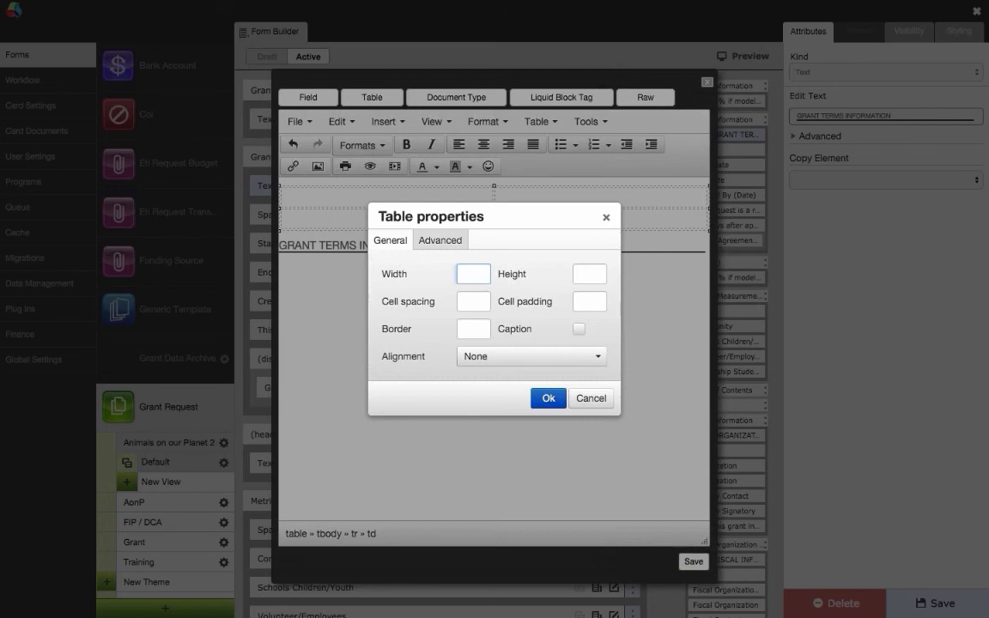
left_click(438, 240)
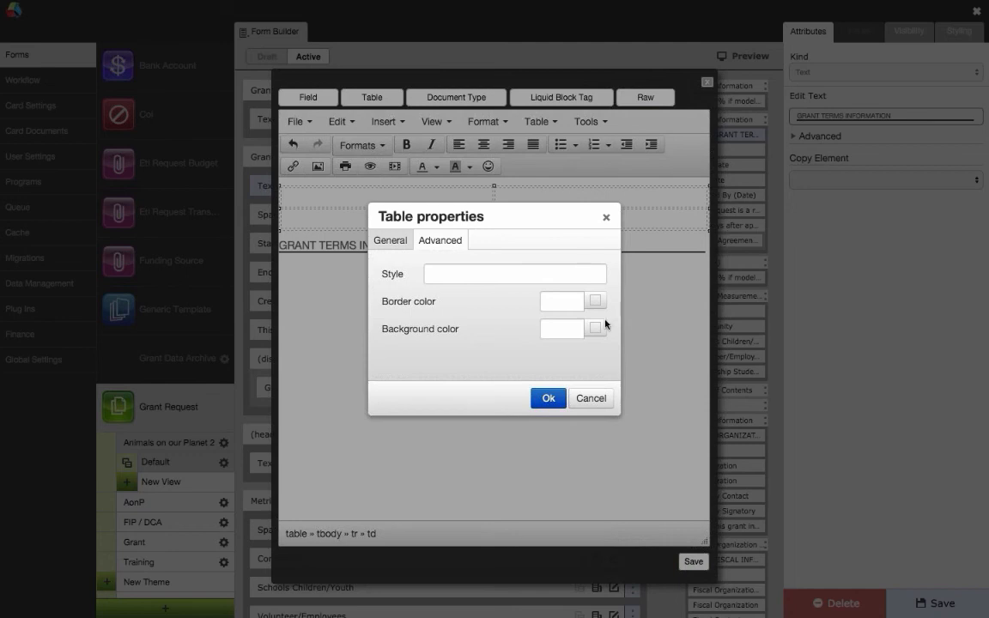
left_click(606, 217)
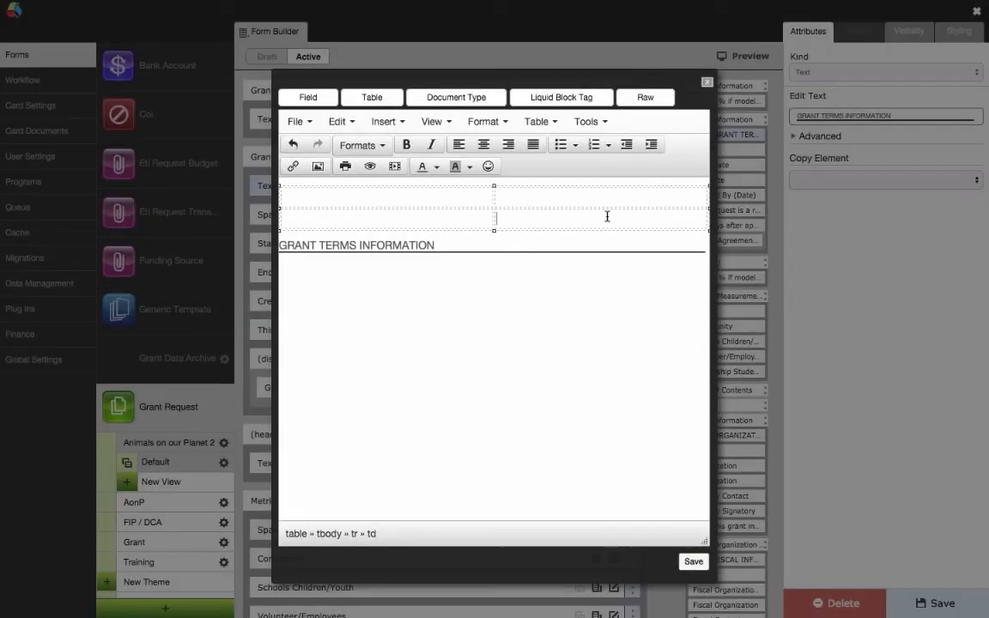
left_click(592, 121)
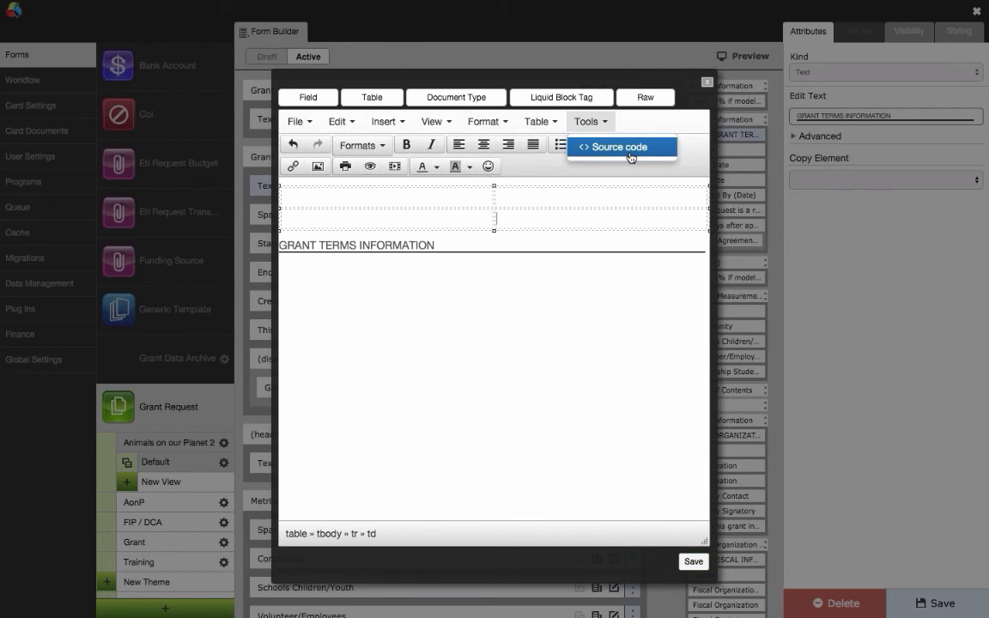
left_click(629, 148)
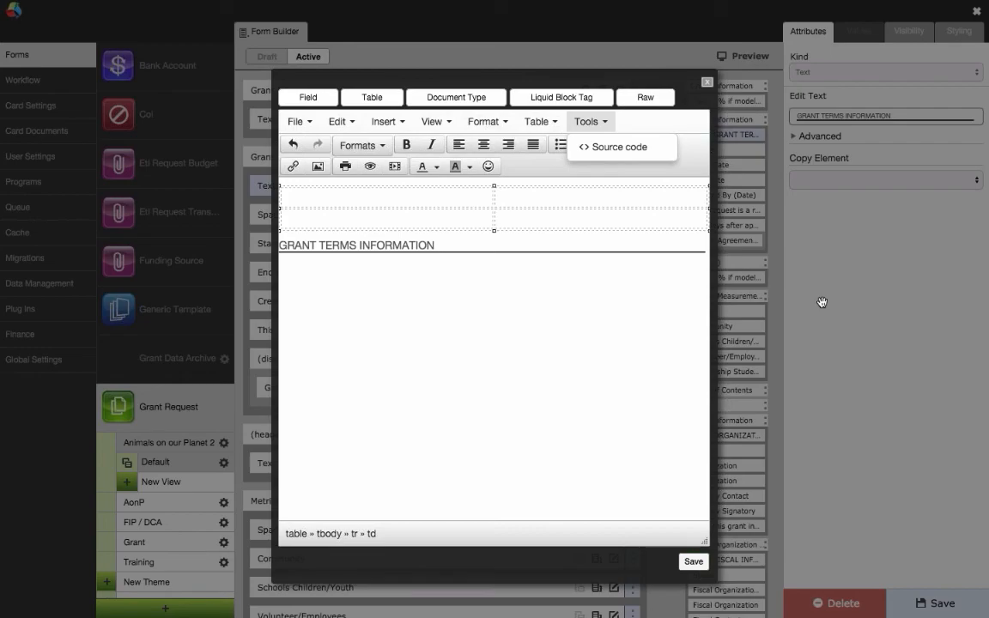
- Switch to Keynote and show the In Conclusion slide
key("ctrl+Left")
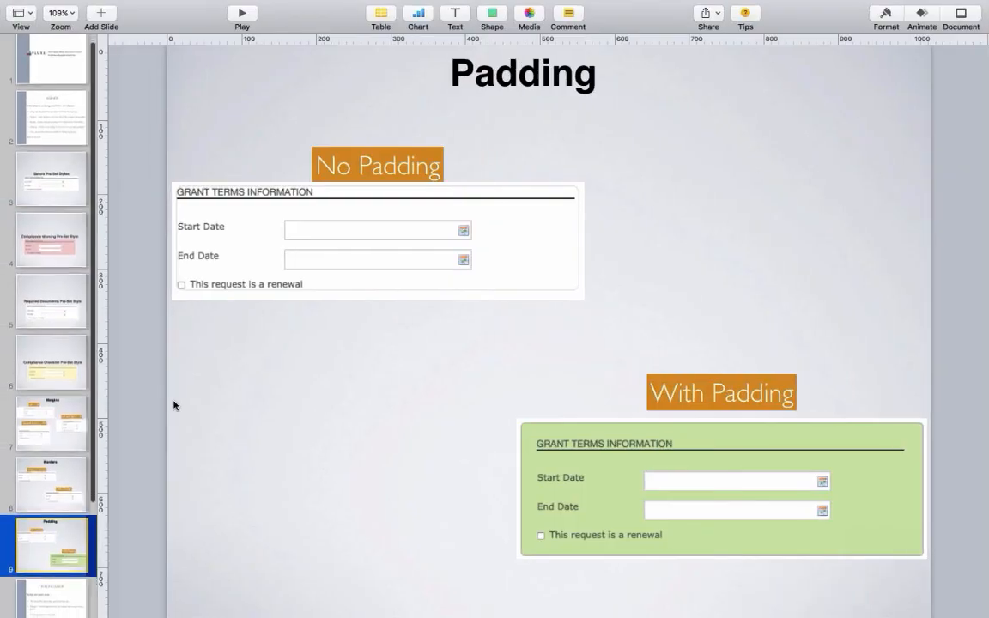
left_click(56, 591)
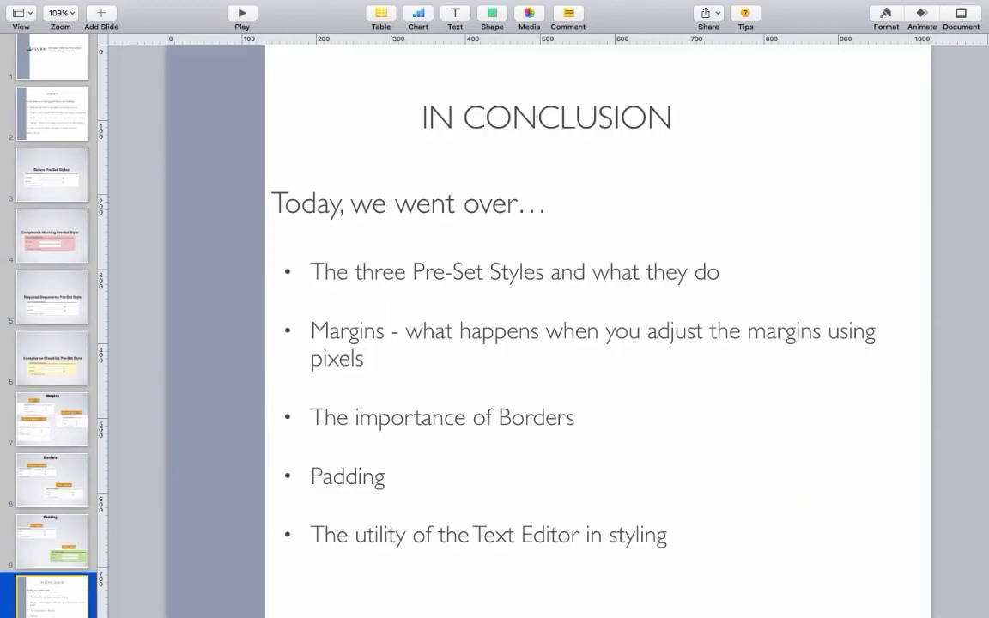